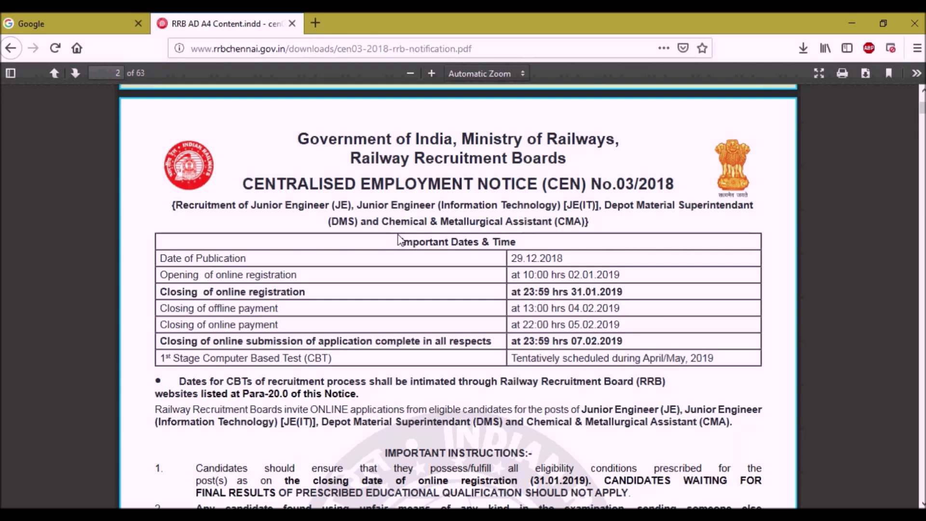
# Switch from the CEN 03/2018 notification PDF tab to the Google search tab.
pyautogui.hotkey('ctrl', 'shift', 'Tab')
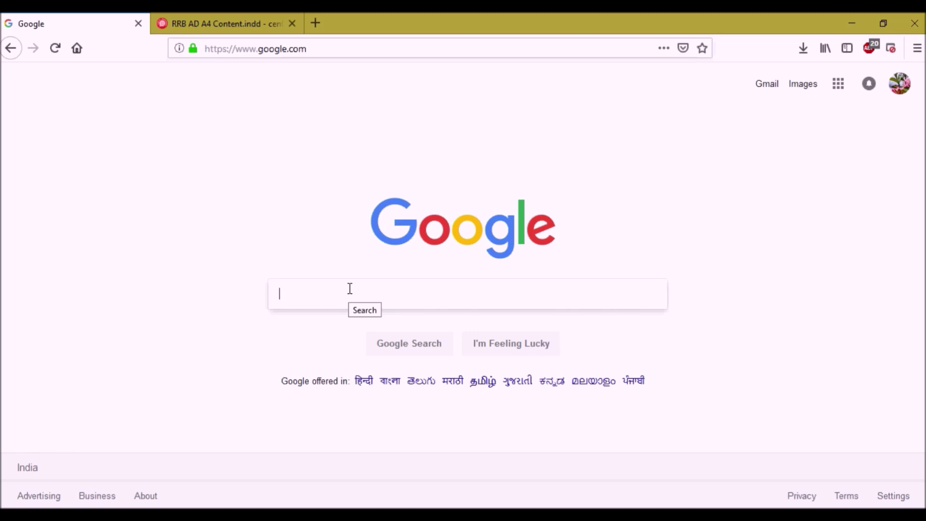
# Search Google for 'rrb chennai' and scroll down to the rrbchennai.gov.in result.
pyautogui.write('rrb chenn')
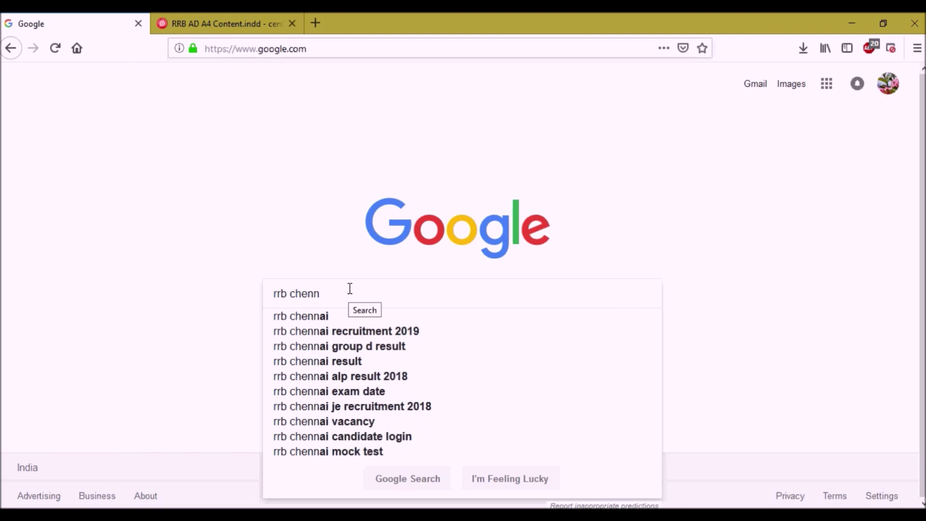
pyautogui.write('ai')
pyautogui.press('Return')
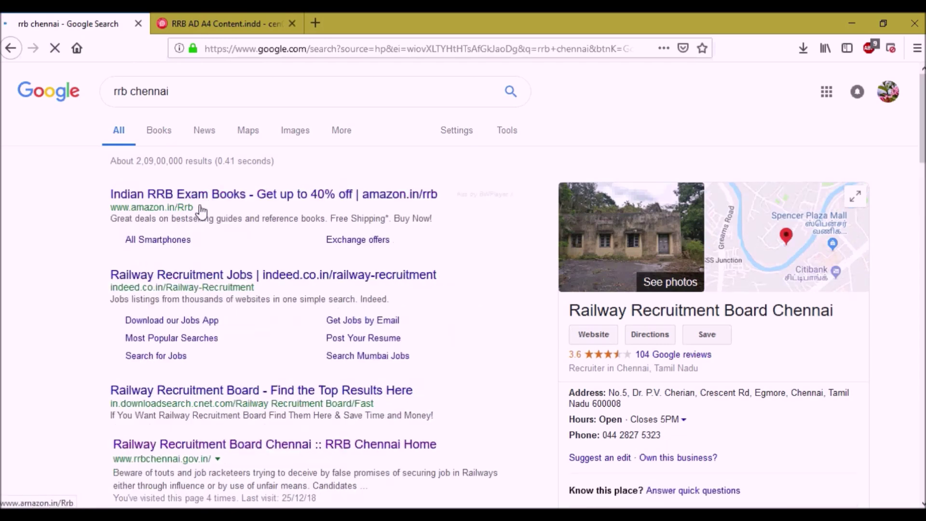
pyautogui.scroll(-5, 244, 372)
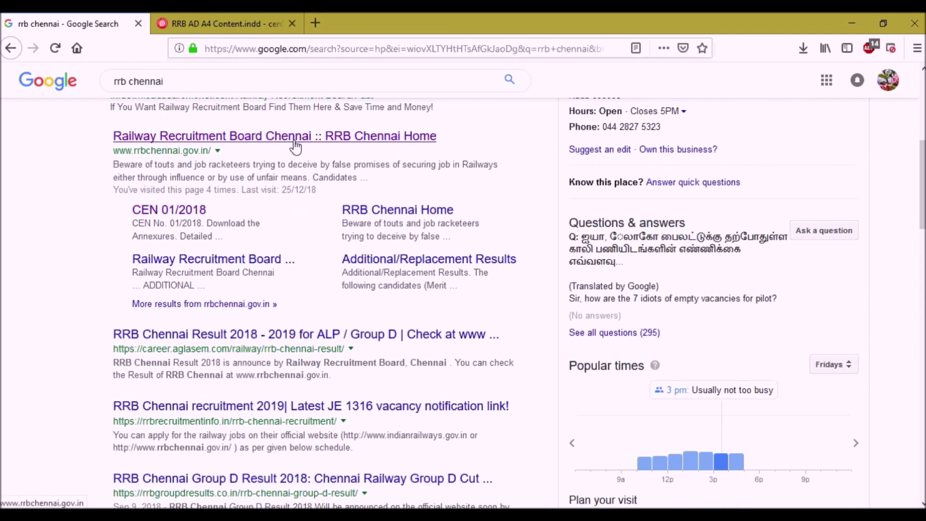
# Open the RRB Chennai website and launch the CEN 03/2018 online application from its panel.
pyautogui.click(294, 140)
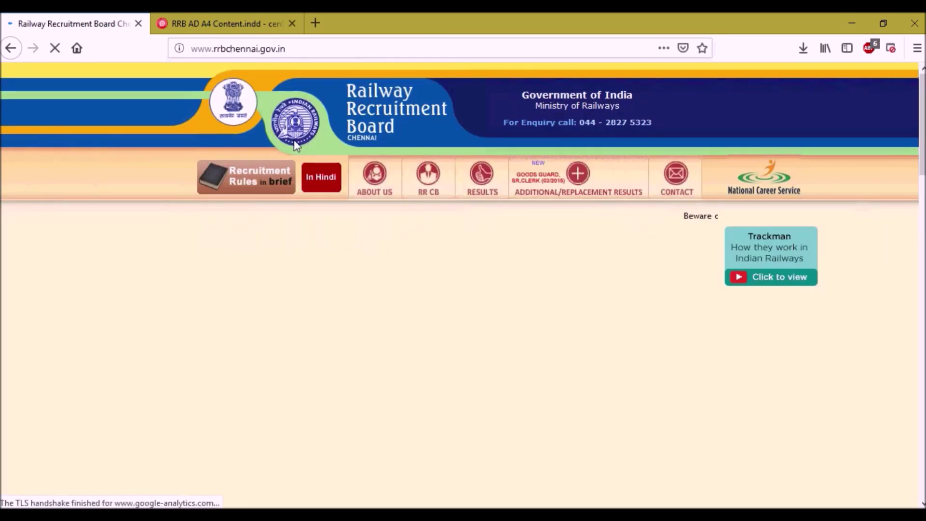
pyautogui.scroll(-1, 922, 134)
pyautogui.scroll(-4, 923, 134)
pyautogui.scroll(1, 922, 134)
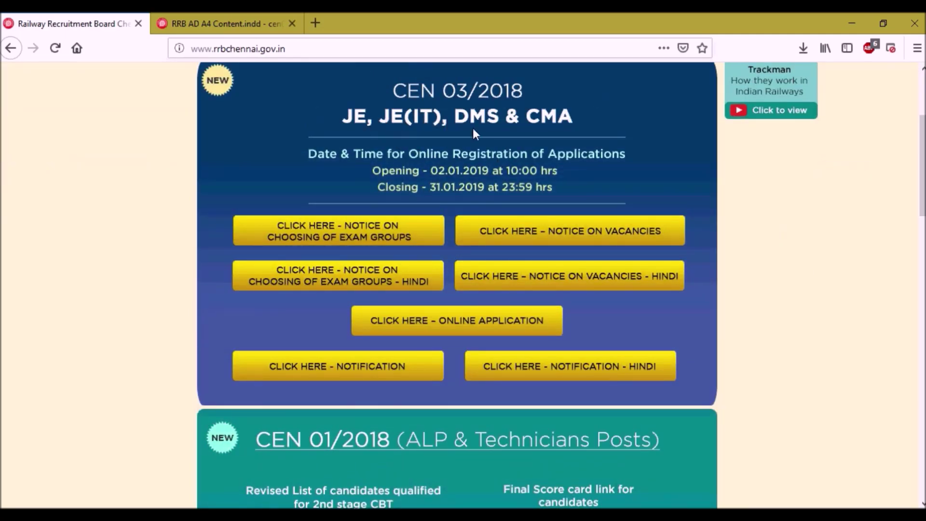
pyautogui.click(436, 329)
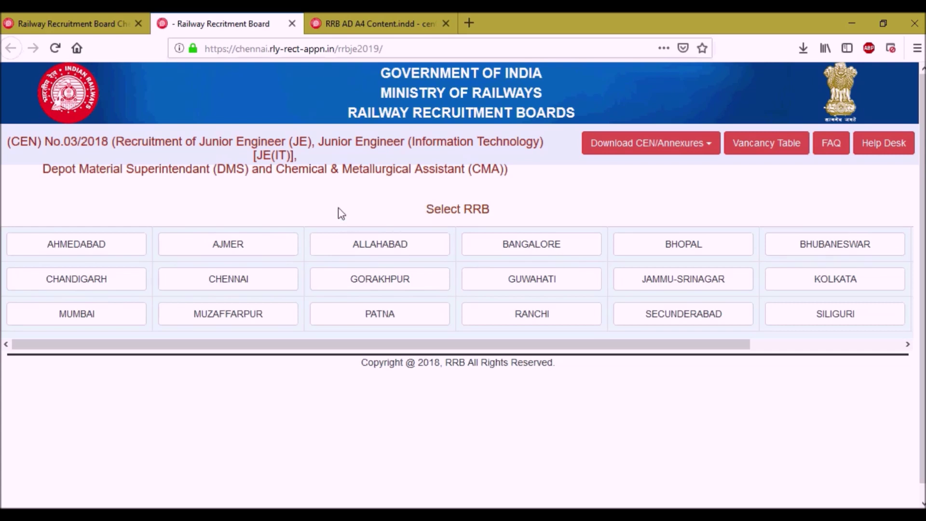
# Select CHENNAI in the Select RRB grid and confirm it as the recruitment board.
pyautogui.click(270, 284)
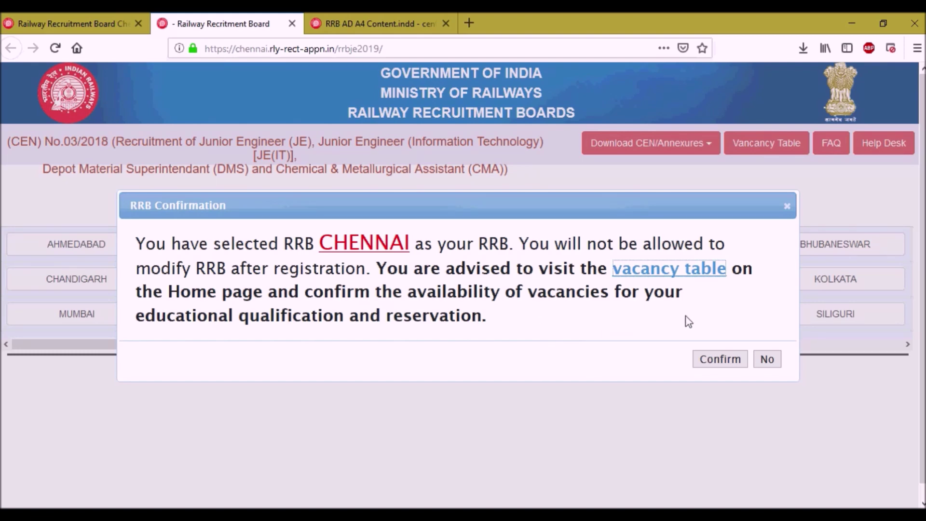
pyautogui.click(720, 359)
pyautogui.scroll(-4, 420, 215)
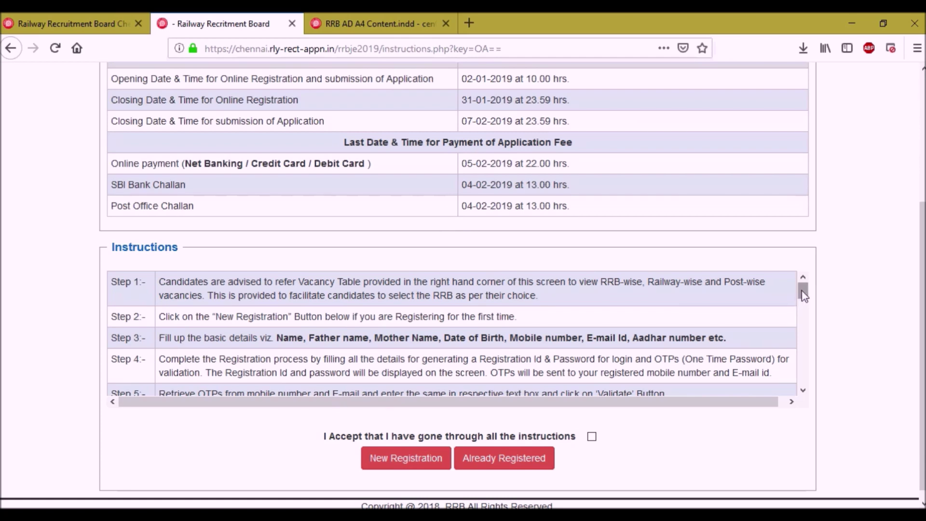
# Scroll through the instructions, tick 'I Accept', and start a New Registration.
pyautogui.moveTo(803, 296); pyautogui.dragTo(803, 299)
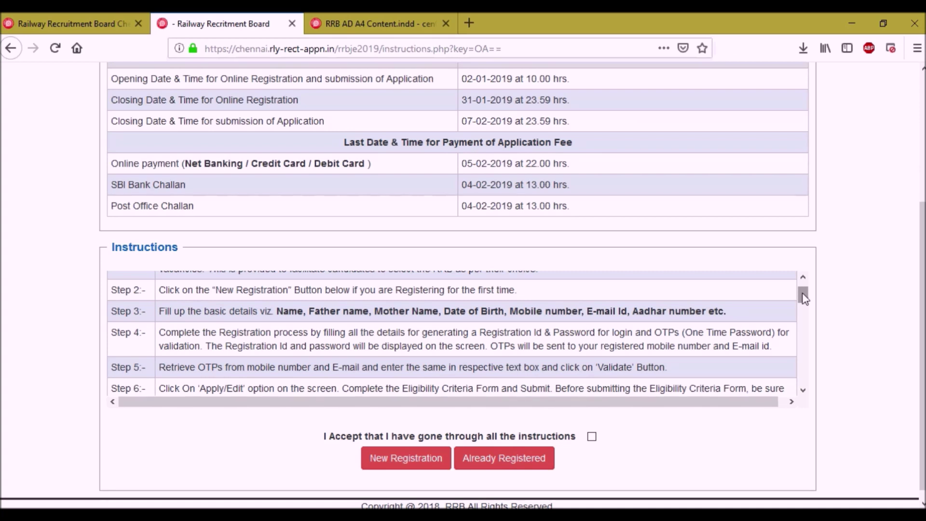
pyautogui.moveTo(803, 297); pyautogui.dragTo(803, 332)
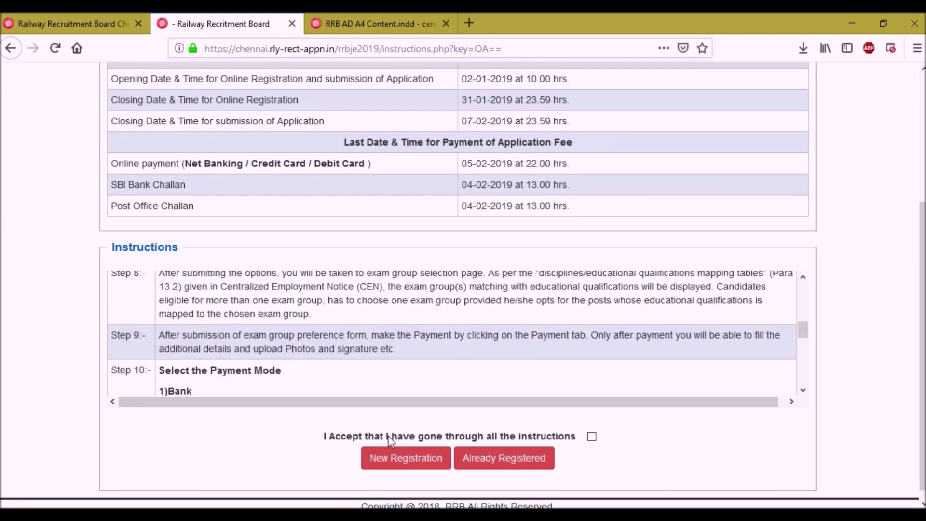
pyautogui.click(593, 437)
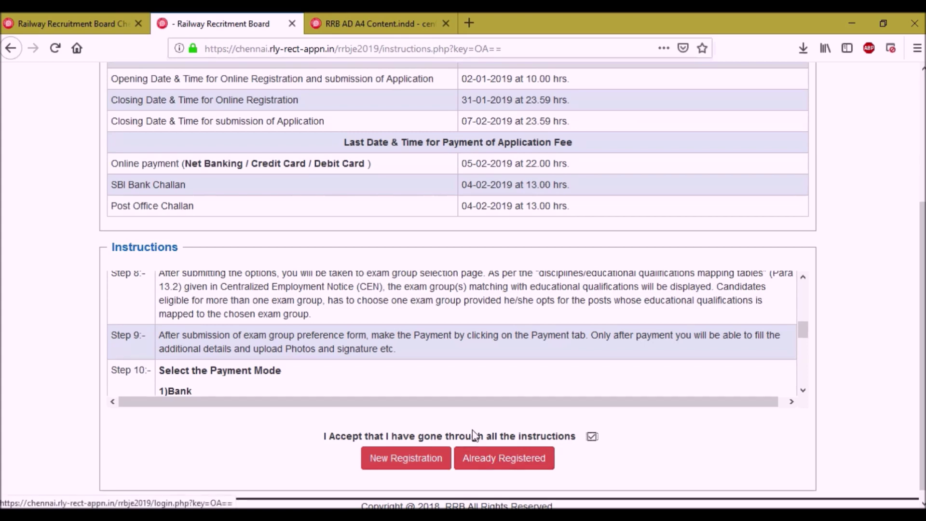
pyautogui.click(395, 464)
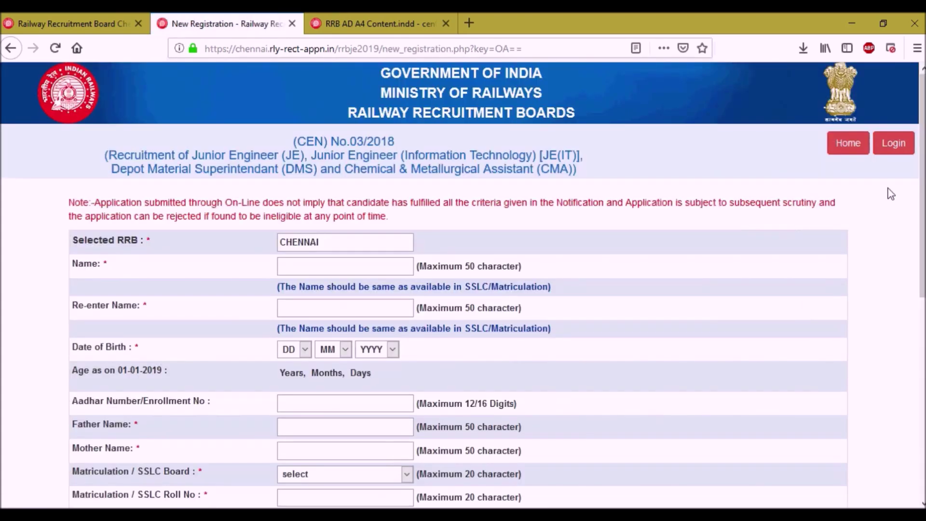
# Type the candidate's full name into the Name field and repeat it in Re-enter Name.
pyautogui.scroll(-3, 922, 193)
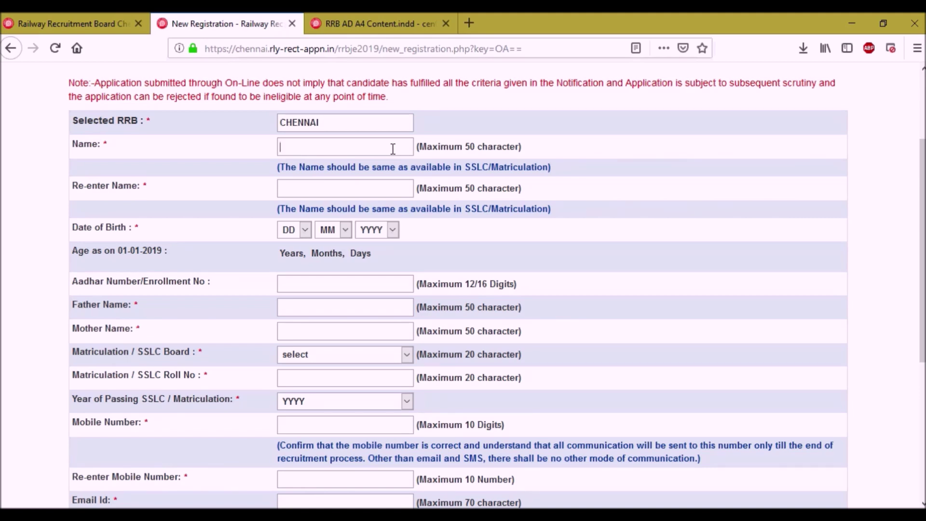
pyautogui.write('RAMESH KRAMES')
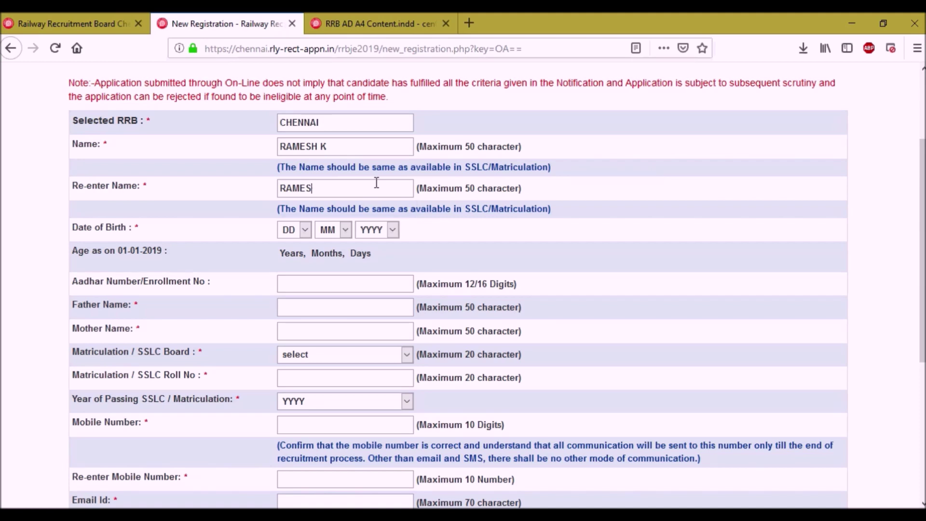
pyautogui.write('H K')
pyautogui.click(306, 234)
pyautogui.click(289, 307)
pyautogui.click(337, 235)
pyautogui.click(333, 322)
pyautogui.click(393, 230)
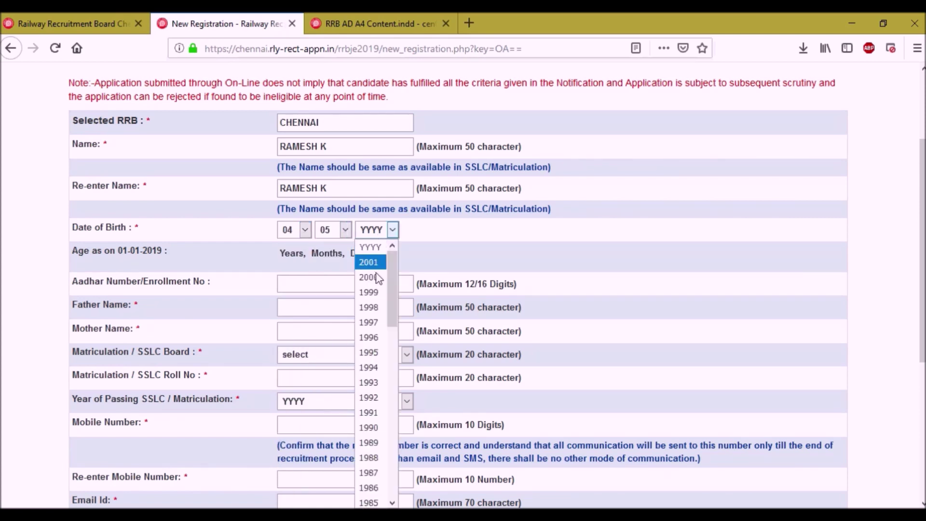
pyautogui.click(369, 382)
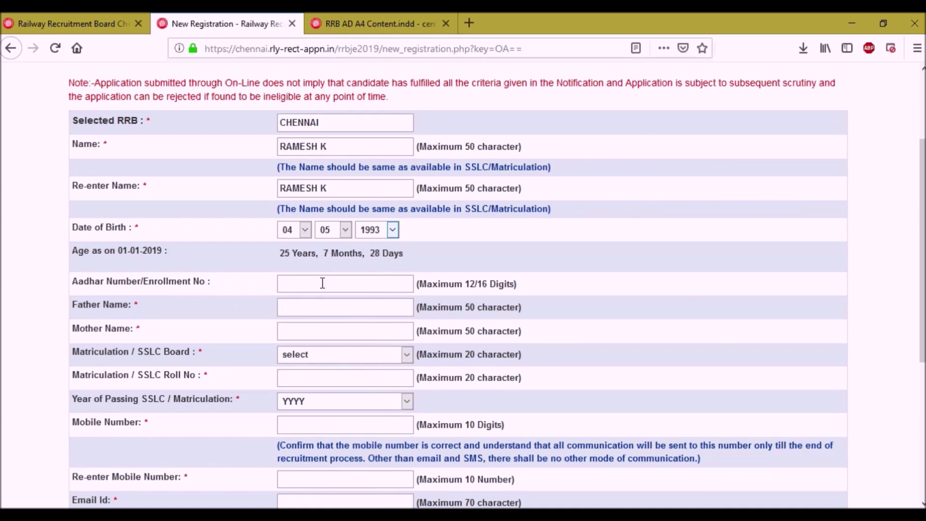
# Fill in the Father Name and Mother Name fields.
pyautogui.click(327, 309)
pyautogui.write('YYYYY')
pyautogui.click(300, 325)
pyautogui.write('ZZZZZ')
# Choose STATE BOARD as the SSLC board, enter the roll number, and select 2008 as passing year.
pyautogui.click(322, 357)
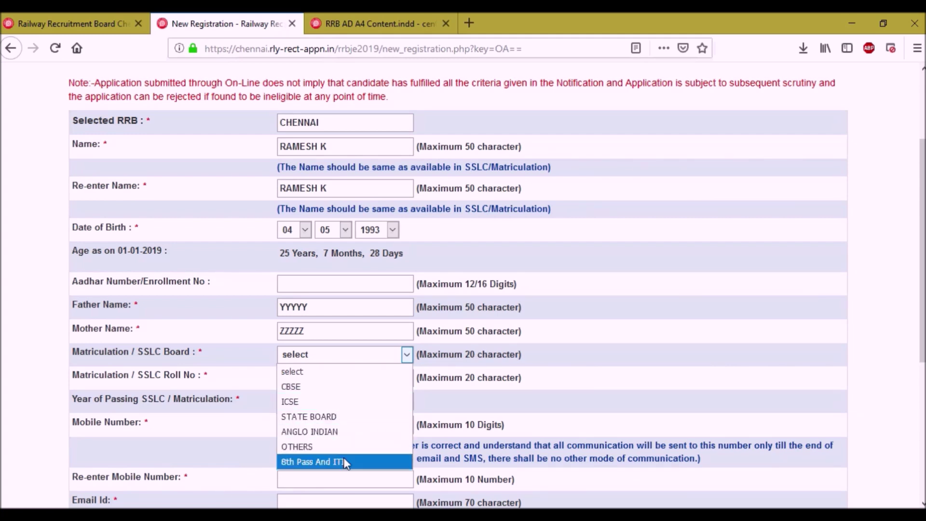
pyautogui.click(335, 418)
pyautogui.click(333, 381)
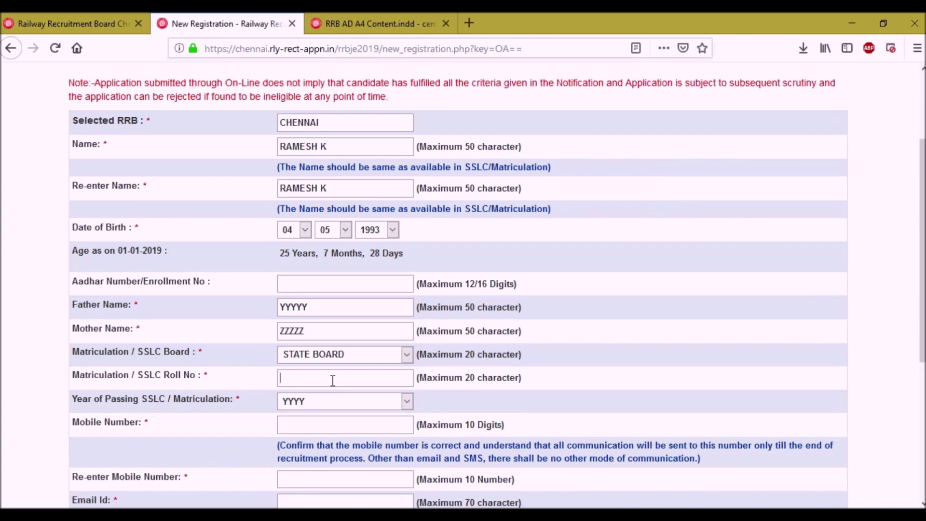
pyautogui.write('123456')
pyautogui.click(302, 404)
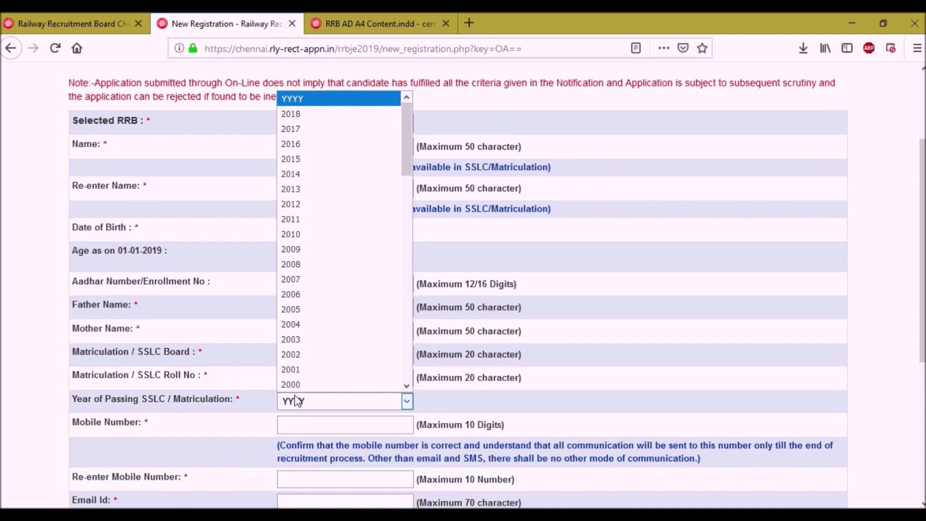
pyautogui.click(320, 264)
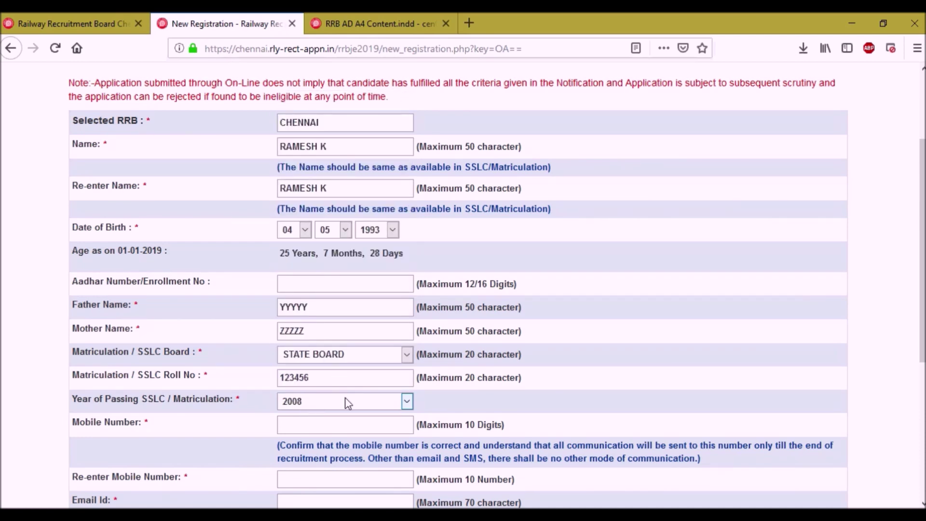
pyautogui.scroll(-3, 347, 403)
pyautogui.click(314, 359)
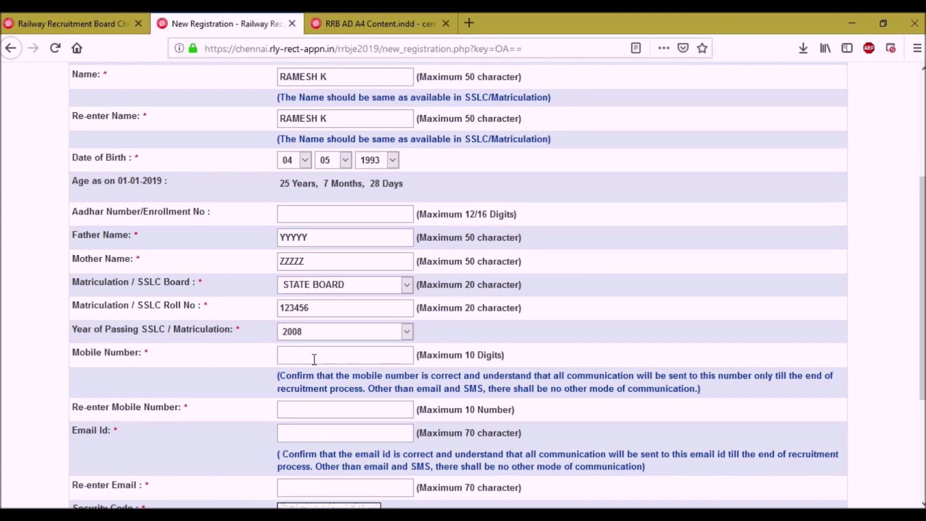
# Paste the mobile number into both Mobile Number and Re-enter Mobile Number.
pyautogui.click(314, 360)
pyautogui.hotkey('ctrl', 'v')
pyautogui.click(322, 415)
pyautogui.hotkey('ctrl', 'v')
# Enter the e-mail address in both e-mail fields and type the displayed security code.
pyautogui.click(324, 434)
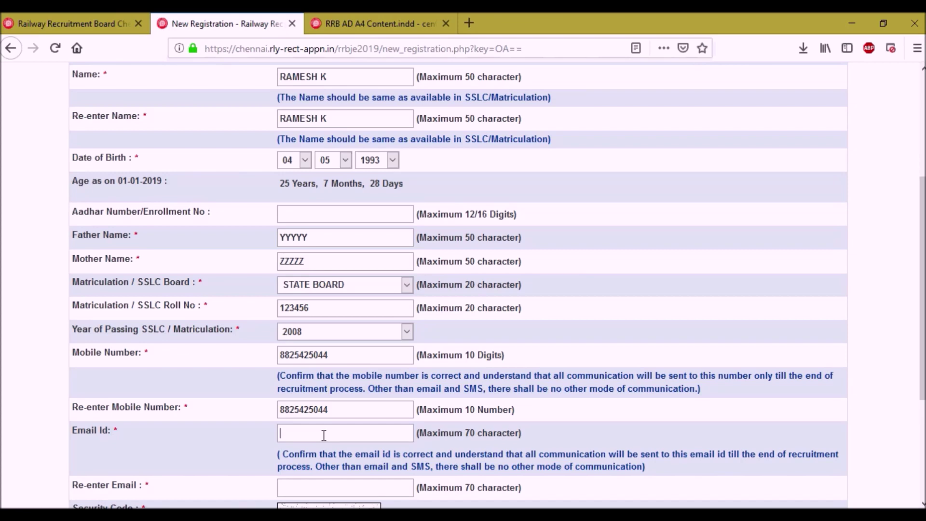
pyautogui.hotkey('ctrl', 'v')
pyautogui.scroll(-5, 324, 435)
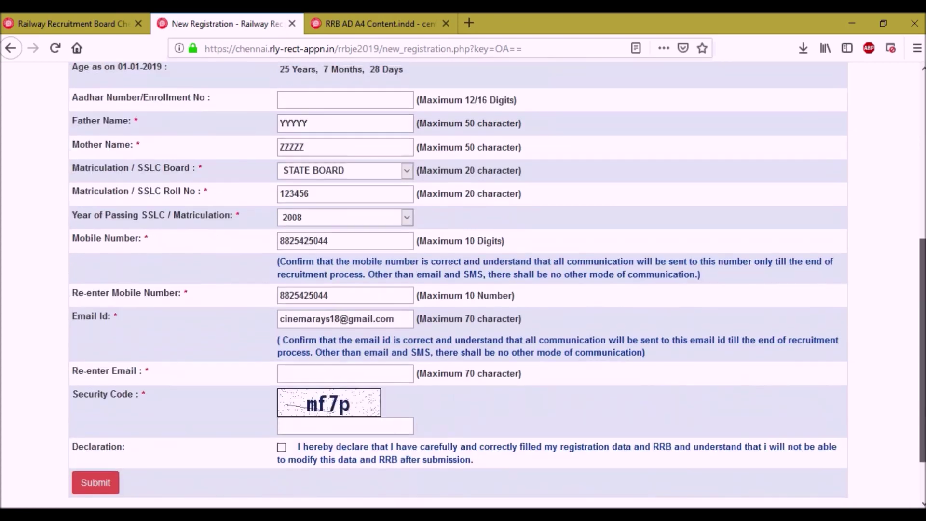
pyautogui.click(401, 369)
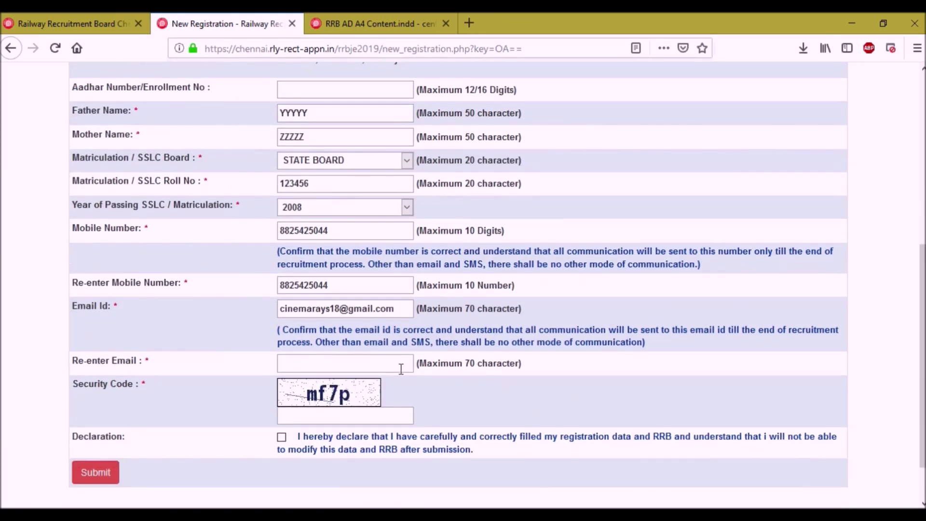
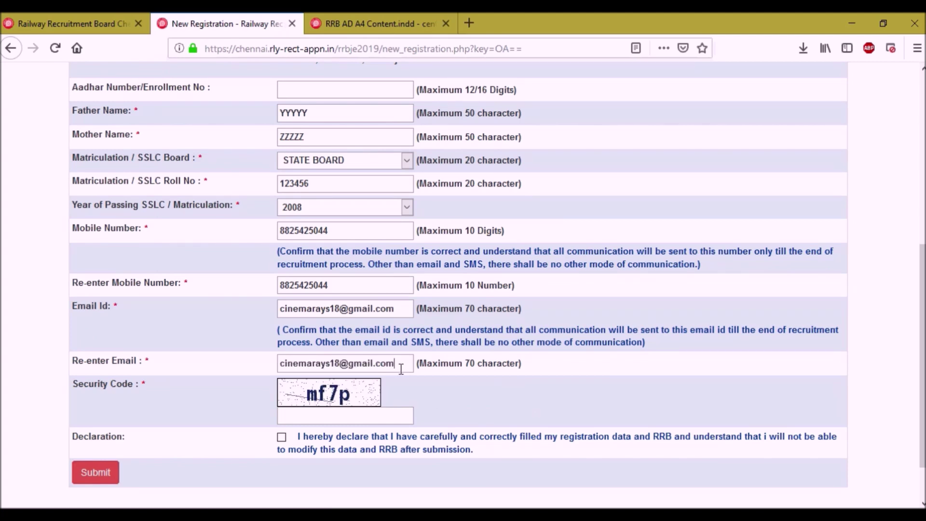
pyautogui.click(304, 423)
pyautogui.write('mf7p')
# Review the form, tick the Declaration checkbox, and submit the registration for confirmation.
pyautogui.moveTo(921, 371); pyautogui.dragTo(921, 241)
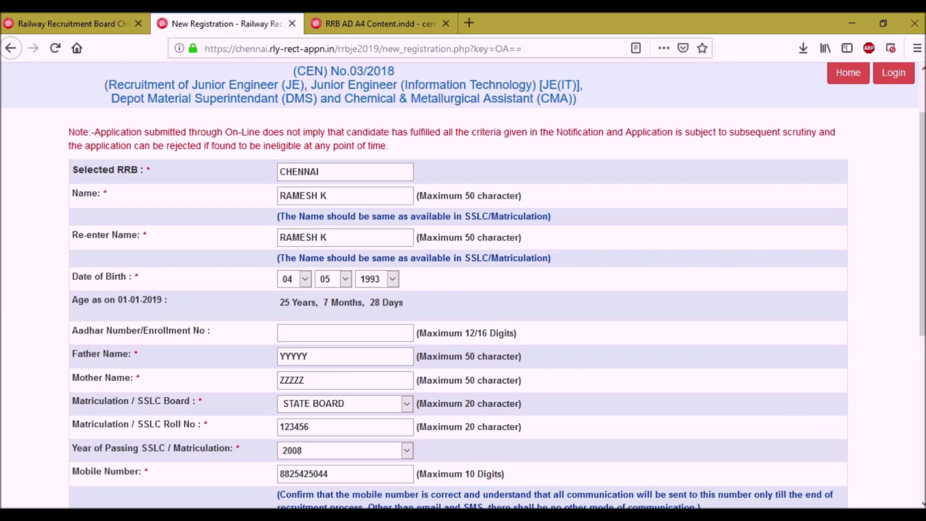
pyautogui.moveTo(922, 294); pyautogui.dragTo(922, 458)
pyautogui.click(281, 382)
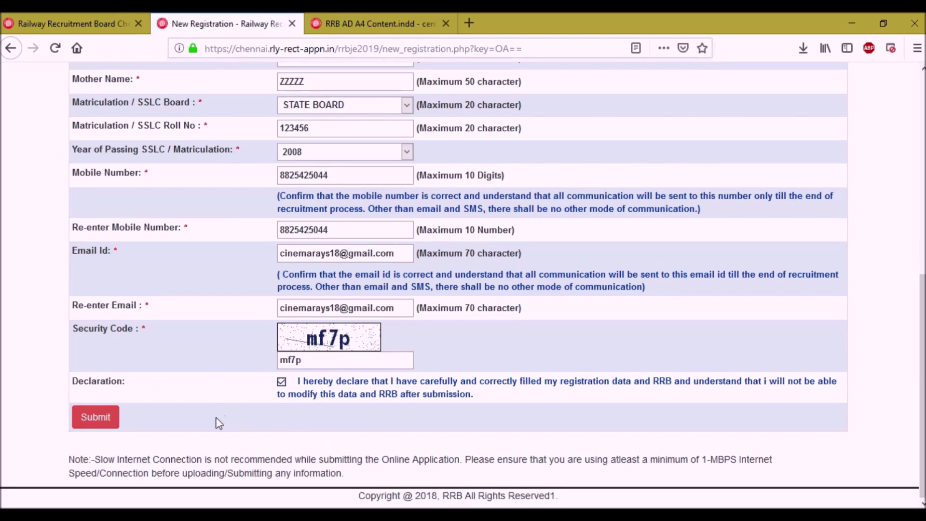
pyautogui.click(90, 413)
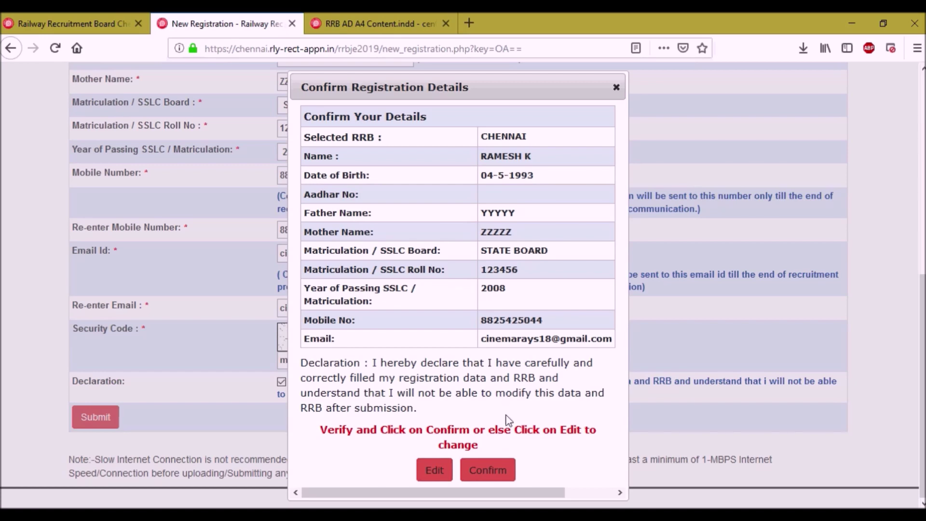
# Confirm the registration details so the new registration ID and password appear.
pyautogui.click(488, 470)
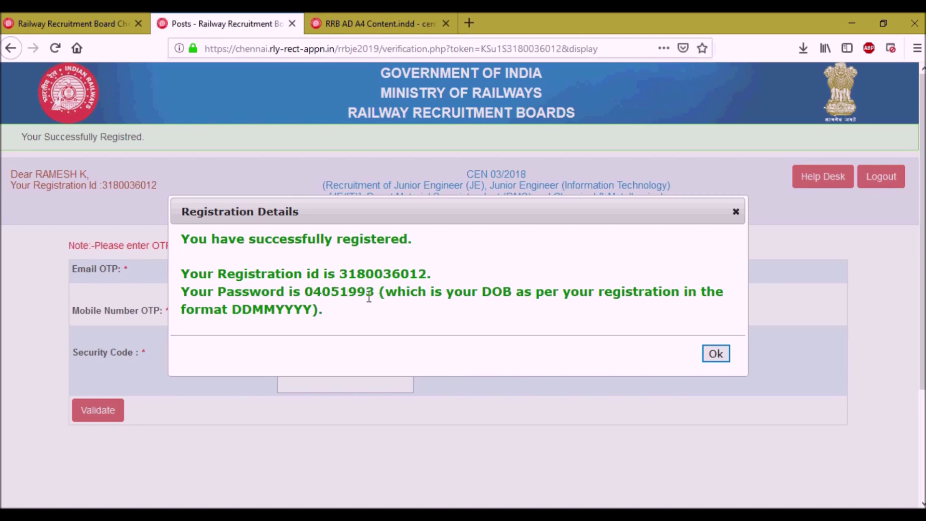
# Close the registration success message with the issued ID and password.
pyautogui.click(707, 357)
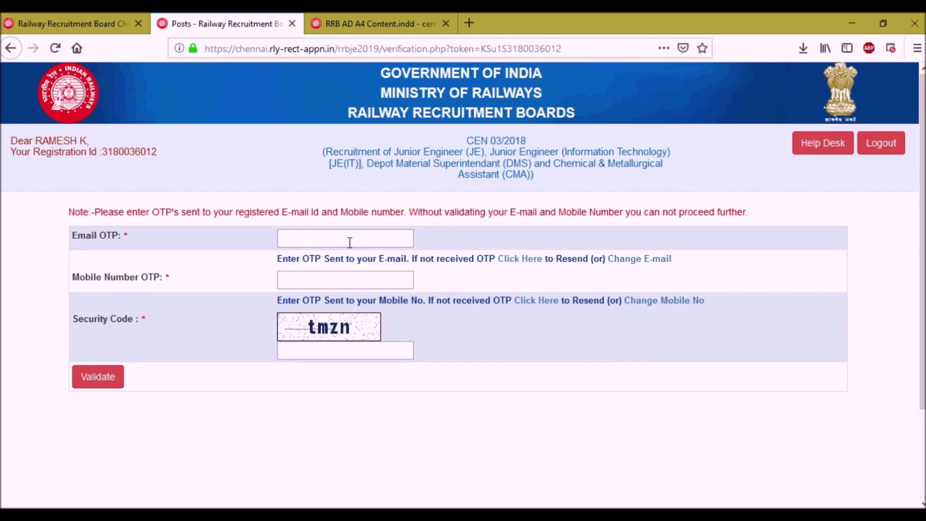
# Enter the email OTP, mobile OTP and security code, then validate both.
pyautogui.write('n')
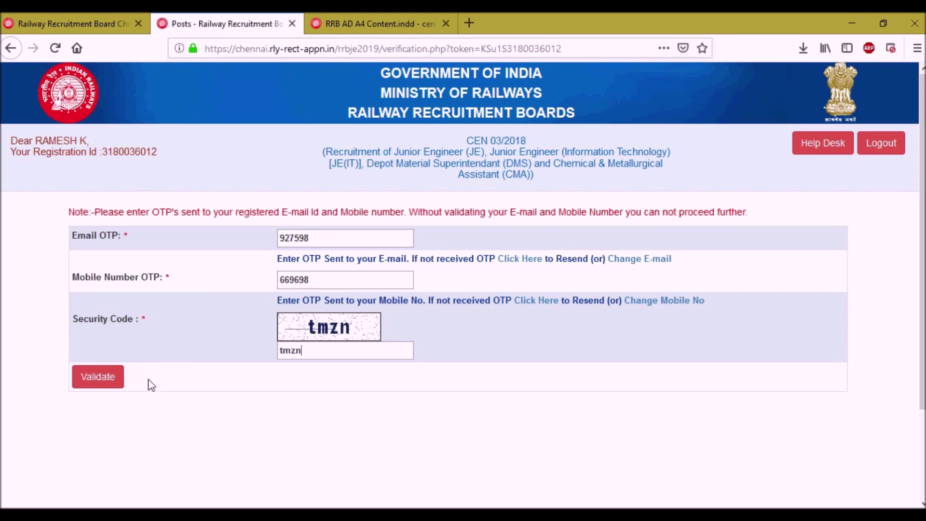
pyautogui.click(97, 377)
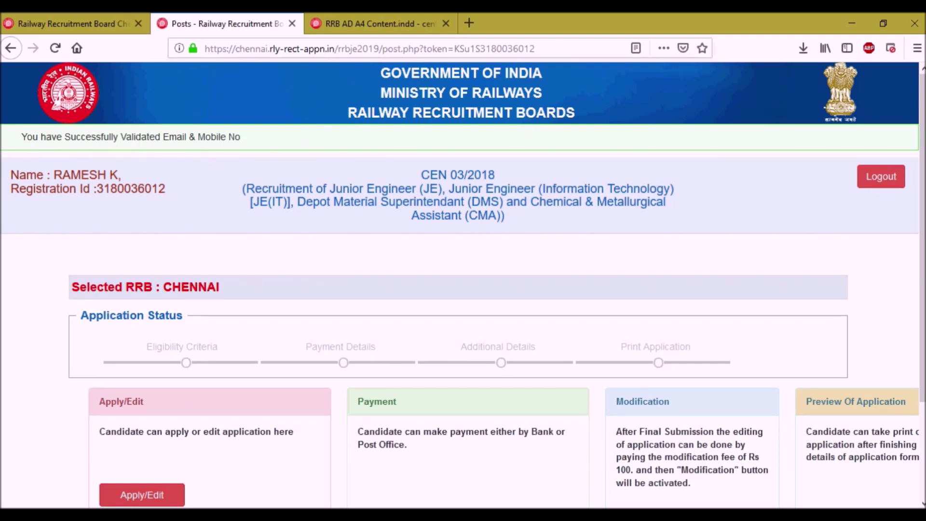
# Scroll the application status page and open the application form via Apply/Edit.
pyautogui.moveTo(921, 159); pyautogui.dragTo(921, 255)
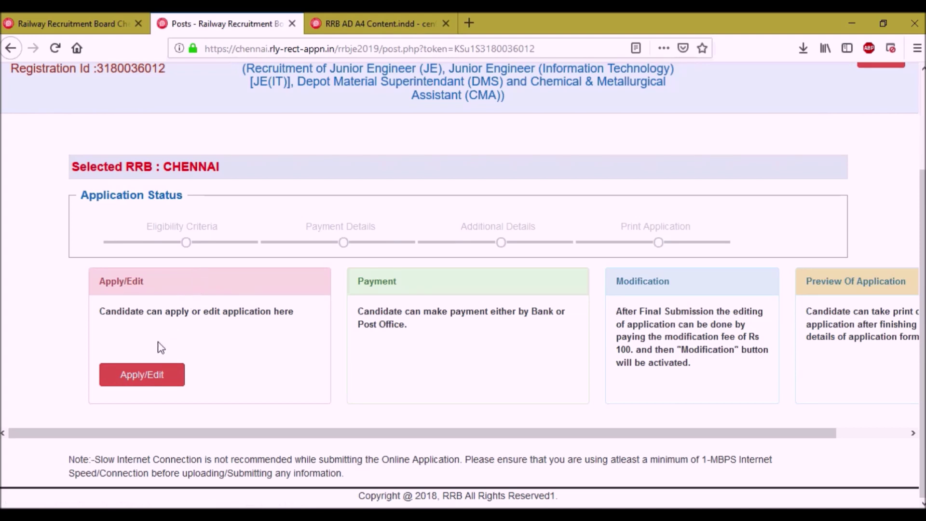
pyautogui.click(142, 375)
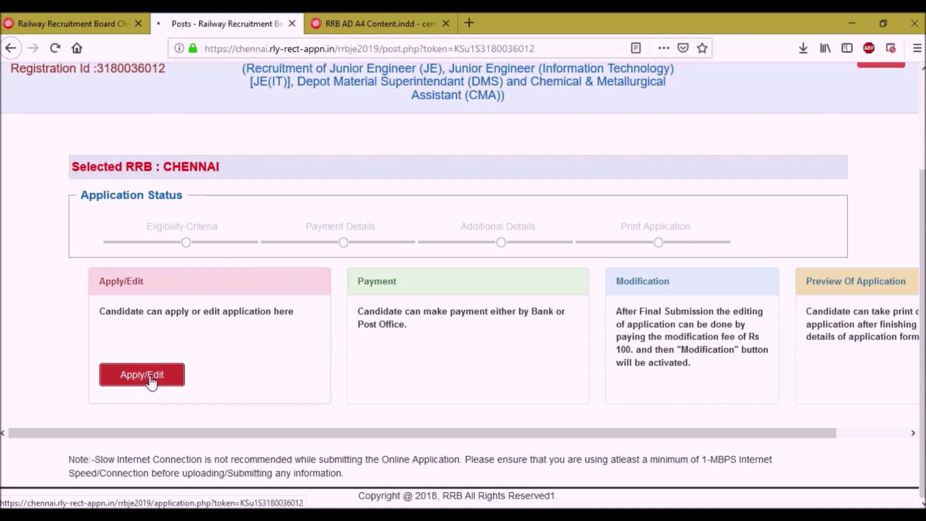
# Choose SSLC as the SSLC/Matriculation qualification.
pyautogui.scroll(2, 142, 225)
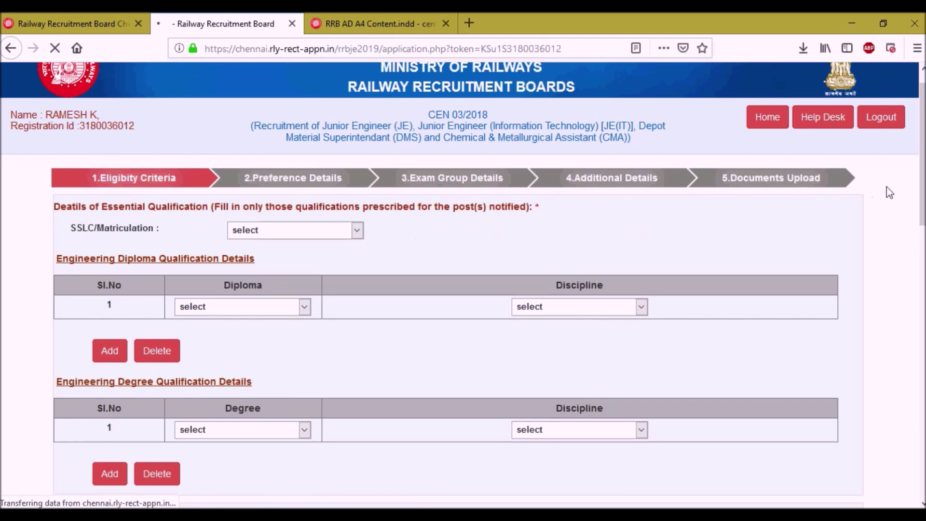
pyautogui.moveTo(921, 166); pyautogui.dragTo(922, 198)
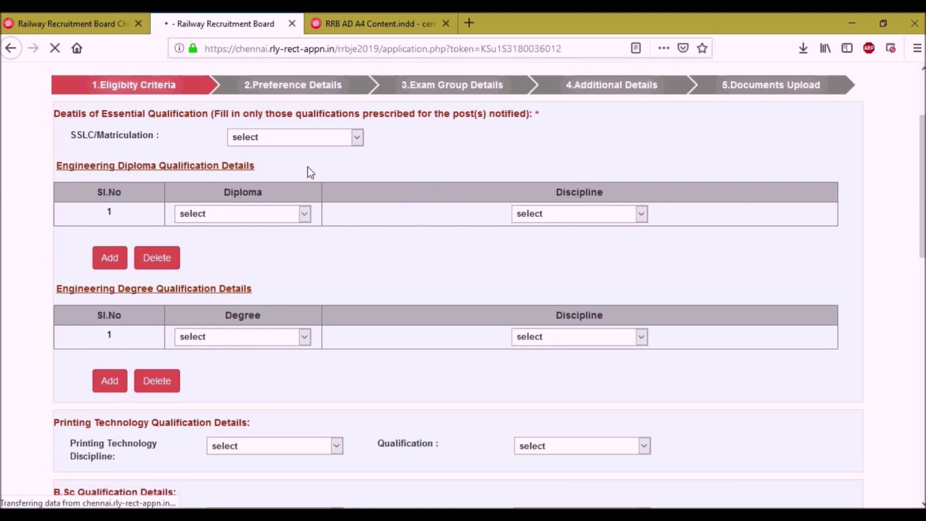
pyautogui.click(308, 140)
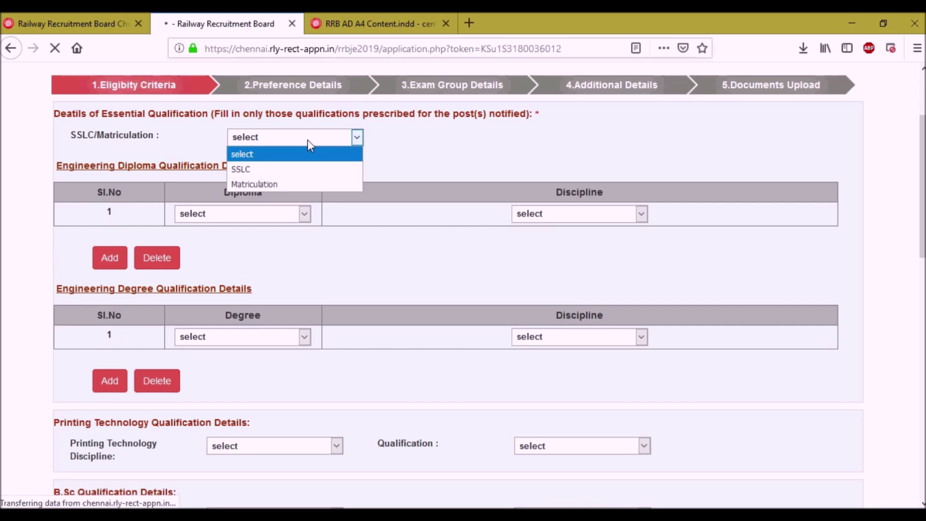
pyautogui.click(284, 170)
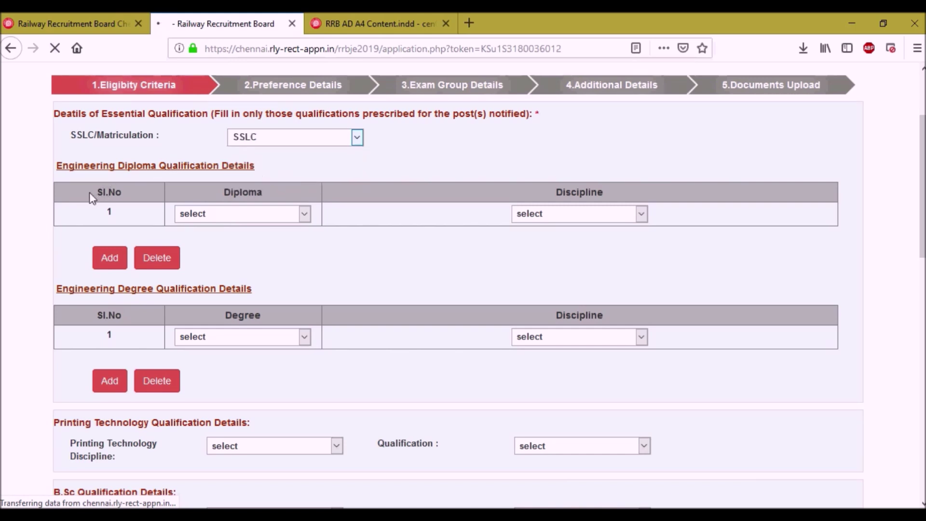
# Try 3 years Diploma, then reset the diploma type back to unselected.
pyautogui.click(216, 218)
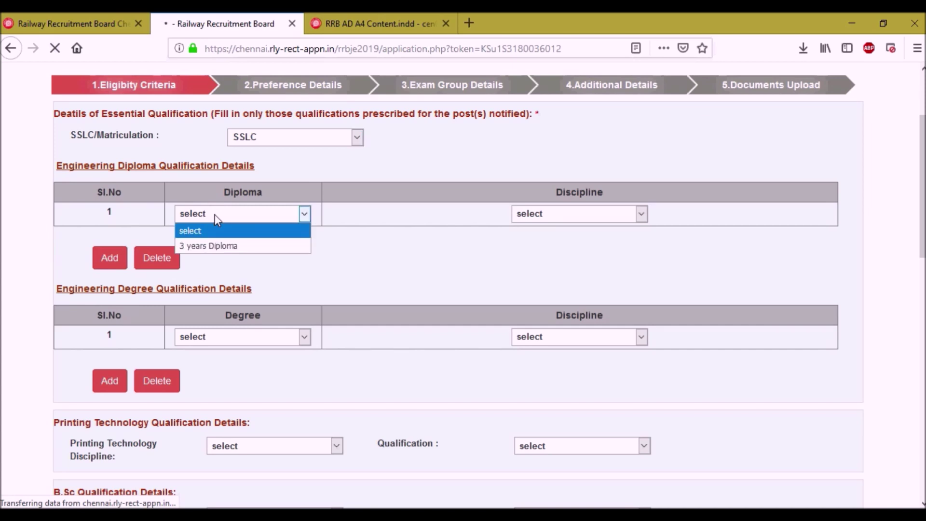
pyautogui.click(223, 247)
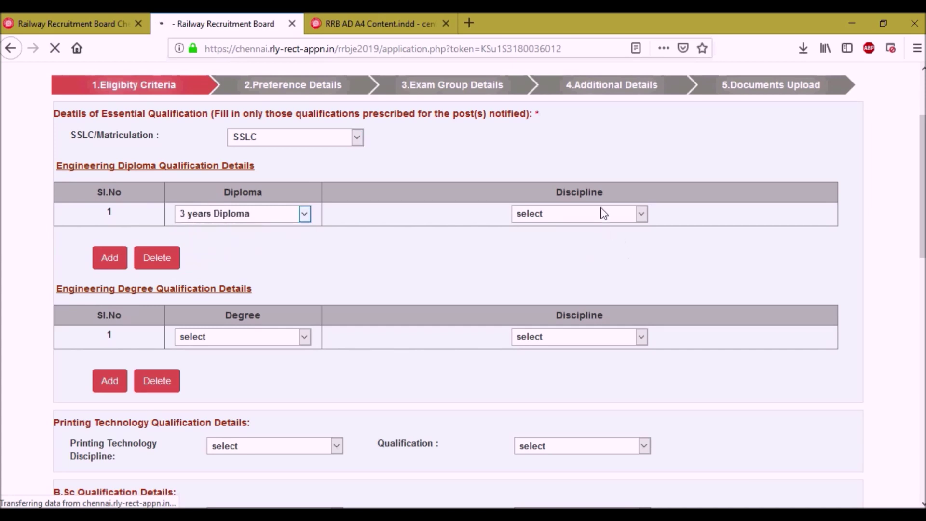
pyautogui.click(602, 213)
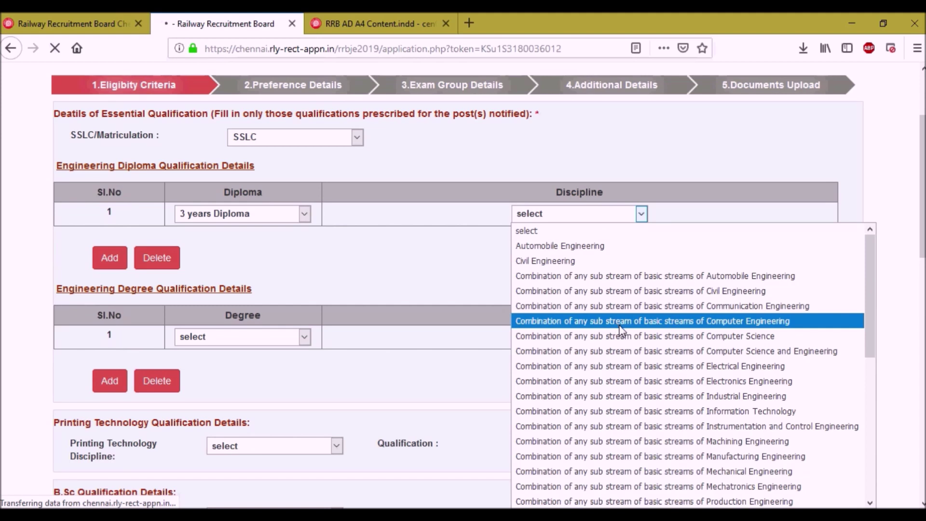
pyautogui.scroll(-4, 622, 333)
pyautogui.scroll(-1, 625, 337)
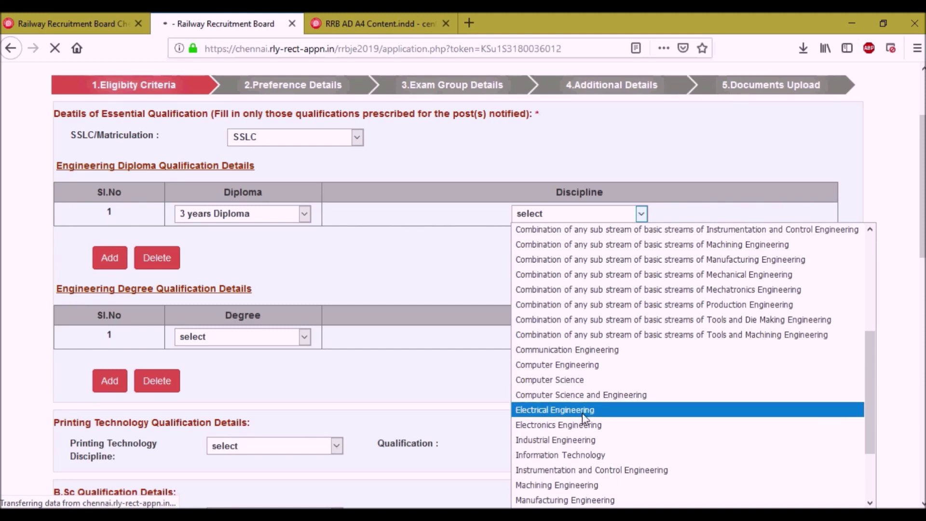
pyautogui.click(621, 214)
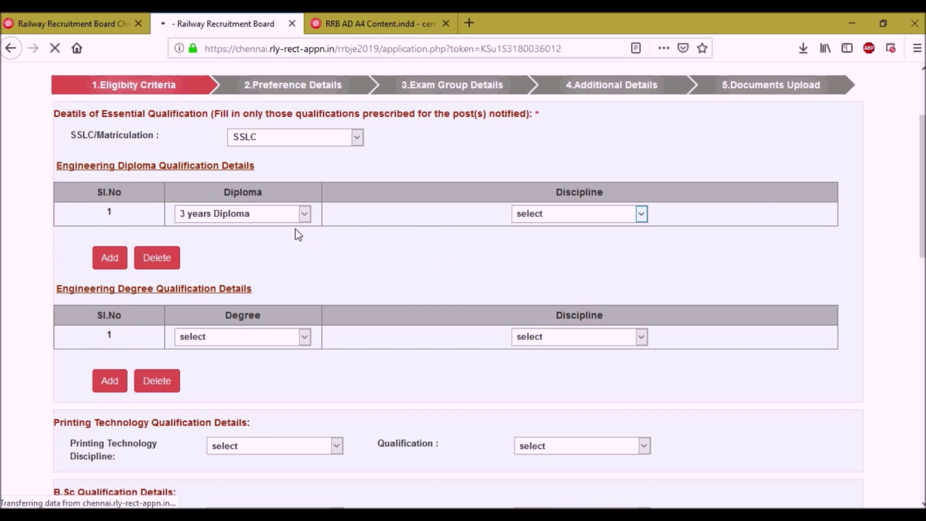
pyautogui.click(275, 222)
pyautogui.click(250, 233)
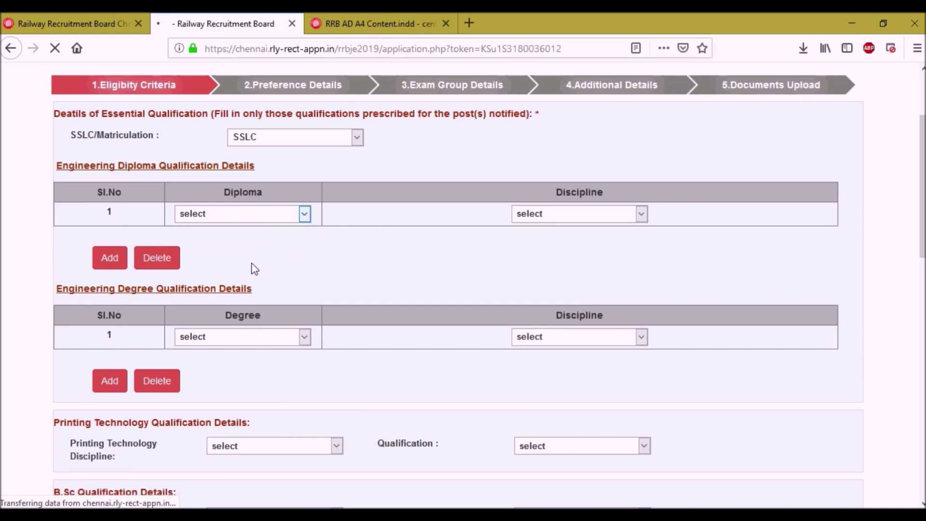
# Choose Bachelors Degree in Engineering/Technology with Civil Engineering as discipline.
pyautogui.click(225, 337)
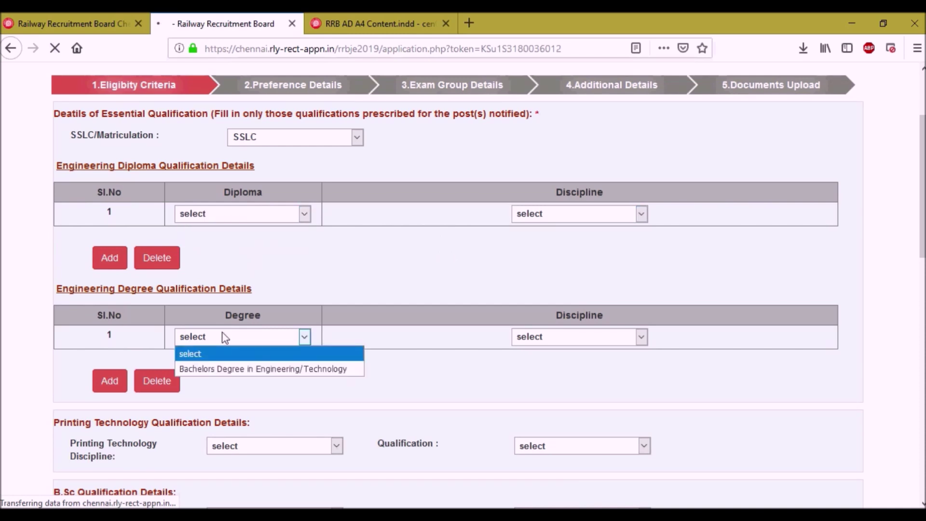
pyautogui.click(225, 338)
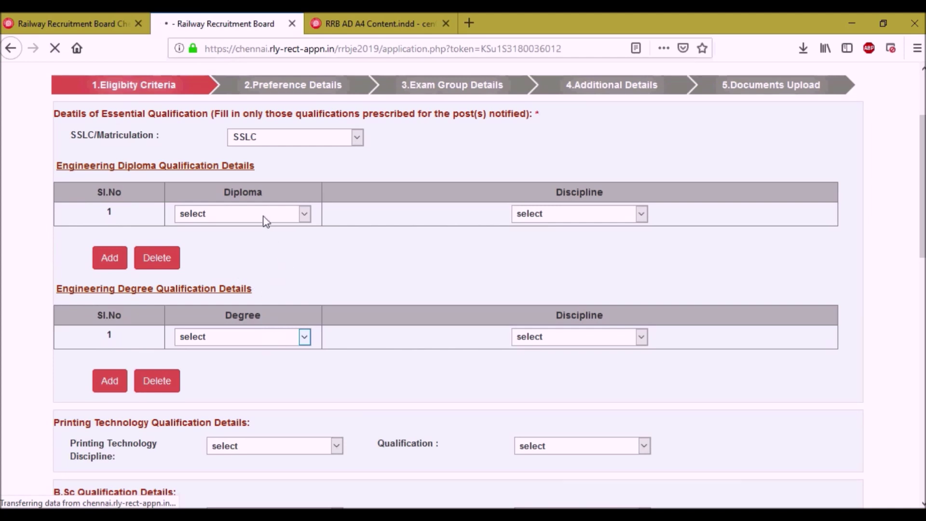
pyautogui.click(260, 335)
pyautogui.click(265, 369)
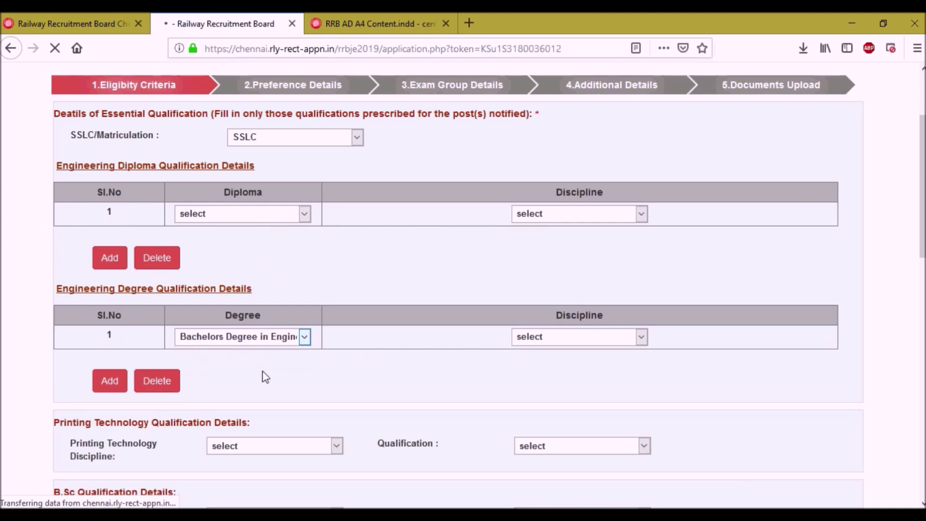
pyautogui.click(548, 338)
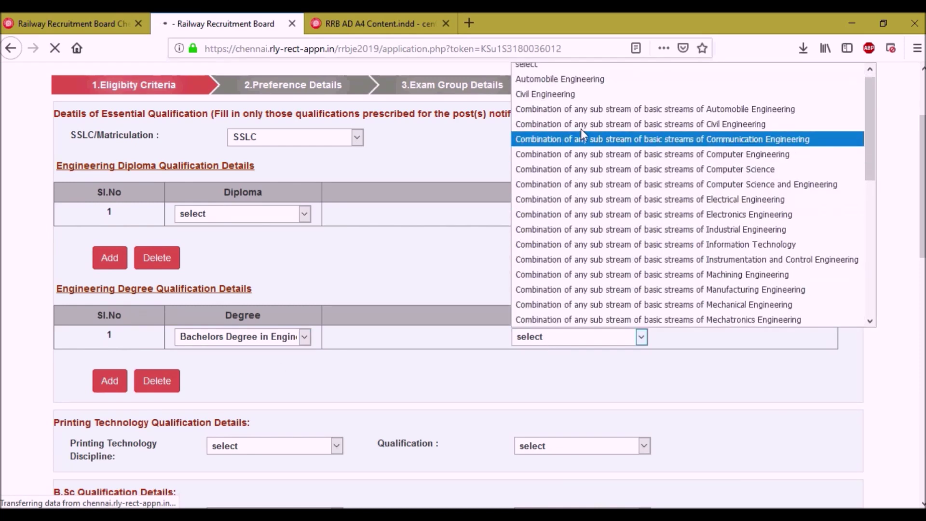
pyautogui.click(581, 95)
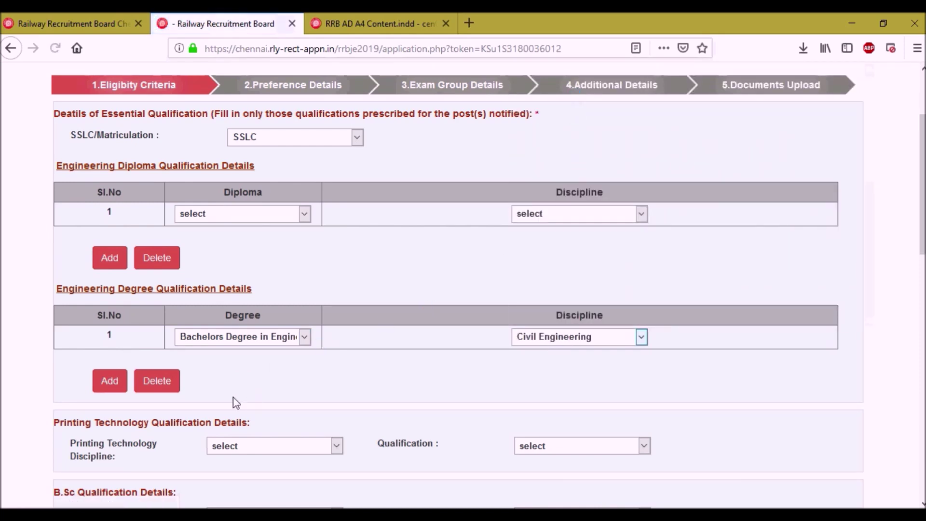
pyautogui.scroll(-3, 248, 389)
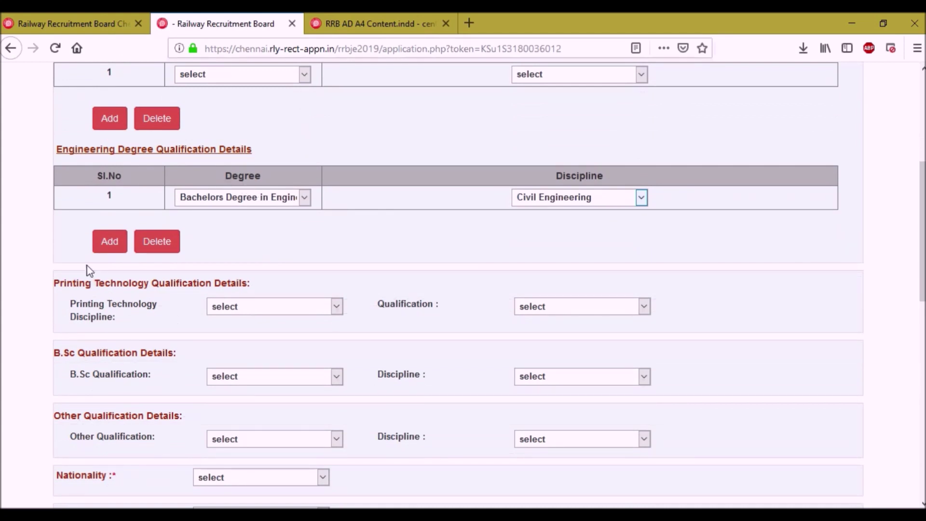
# Add a second engineering degree row, then delete it, keeping one row.
pyautogui.click(110, 248)
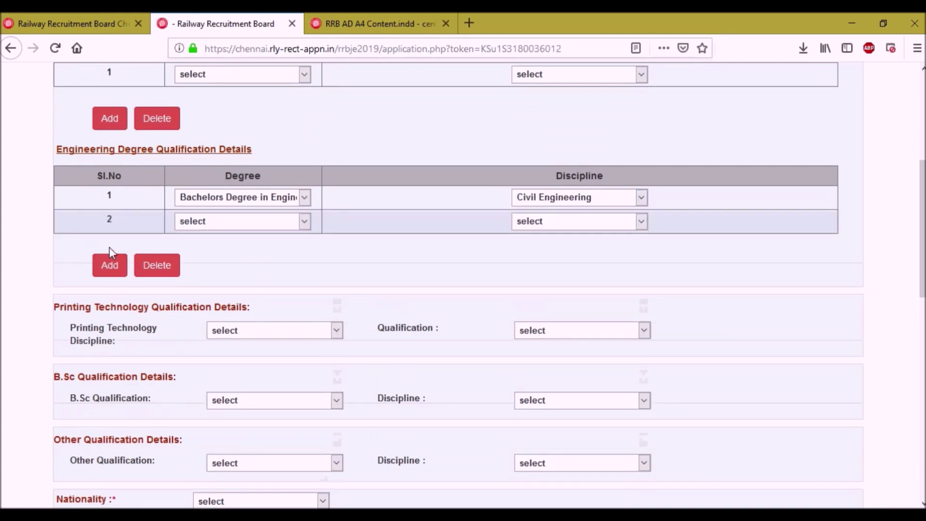
pyautogui.click(298, 222)
pyautogui.click(298, 223)
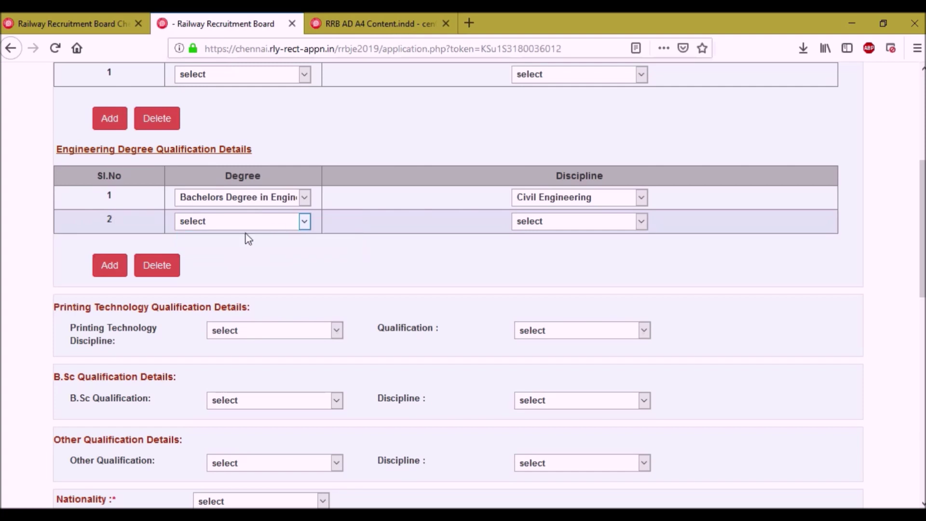
pyautogui.click(169, 268)
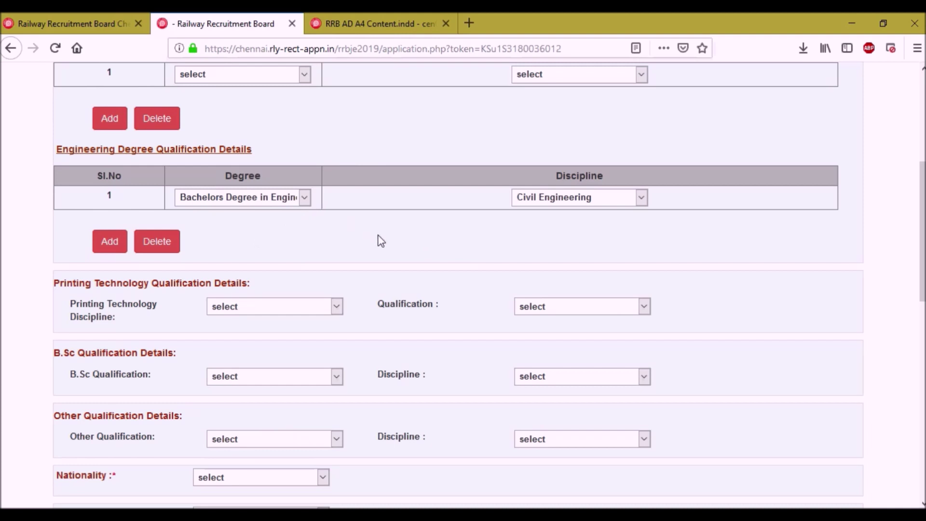
# Leave the Printing Technology Discipline unselected and review the rest of the form.
pyautogui.scroll(-3, 377, 239)
pyautogui.scroll(-2, 355, 226)
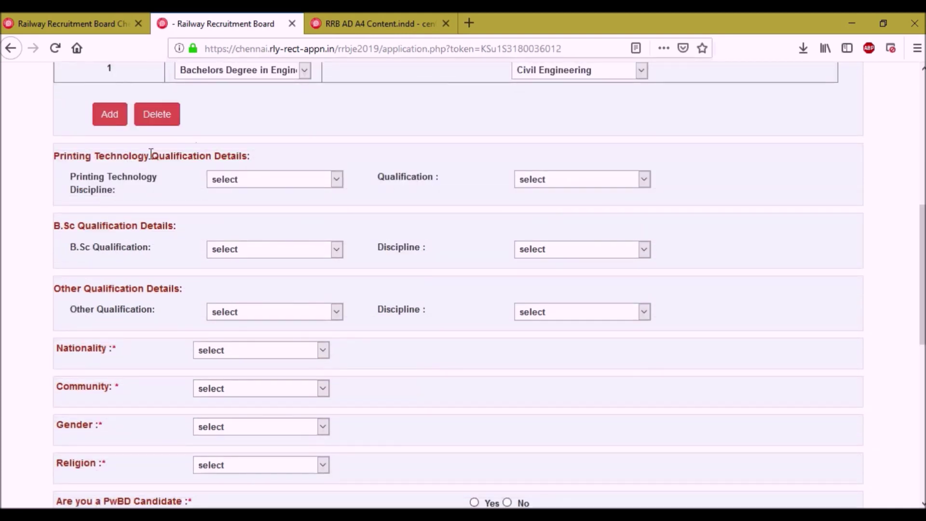
pyautogui.scroll(3, 320, 193)
pyautogui.click(288, 249)
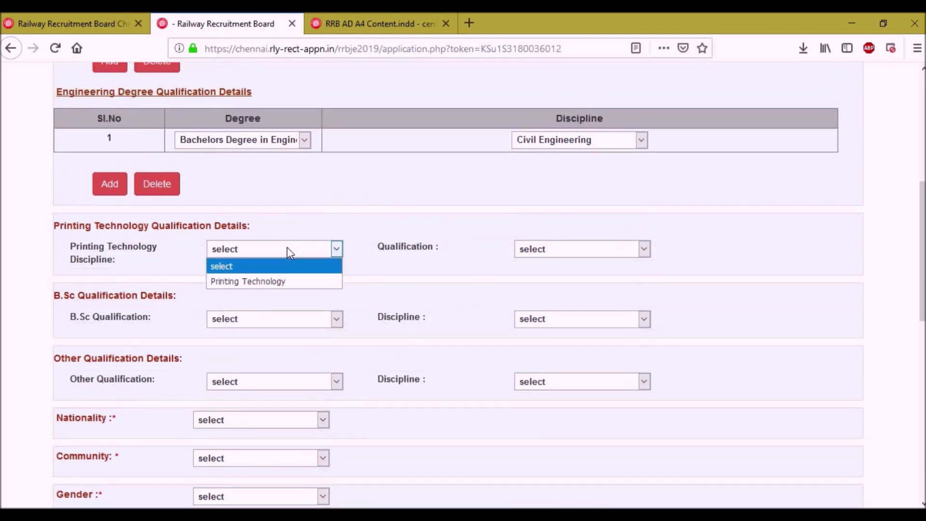
pyautogui.click(288, 249)
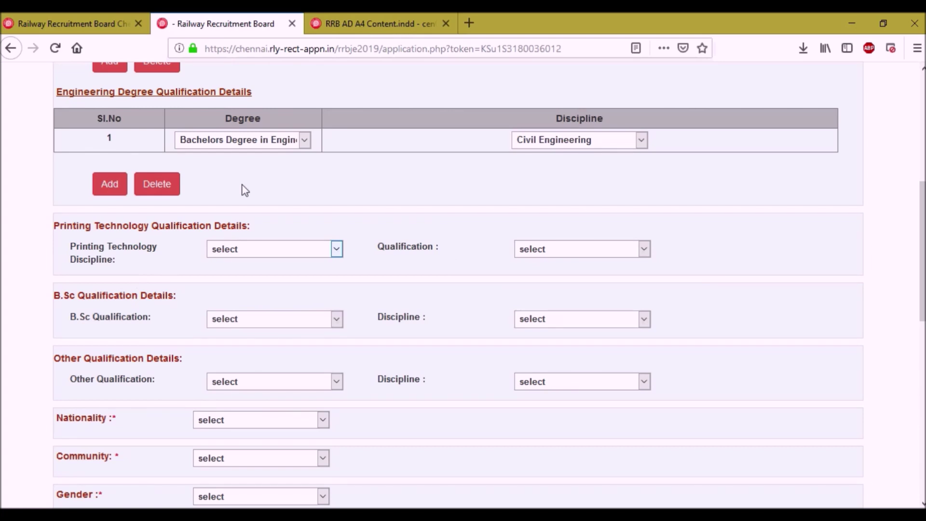
pyautogui.scroll(-3, 244, 186)
pyautogui.scroll(5, 244, 186)
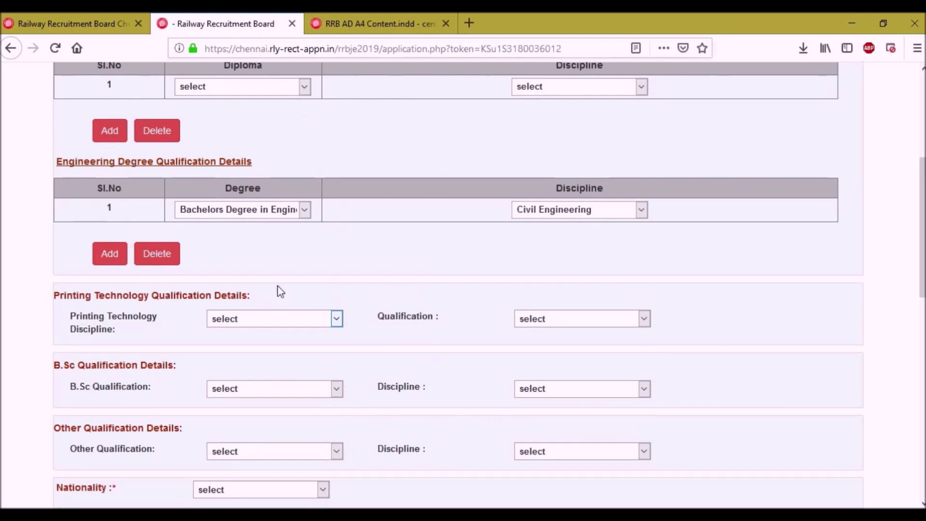
pyautogui.scroll(2, 278, 290)
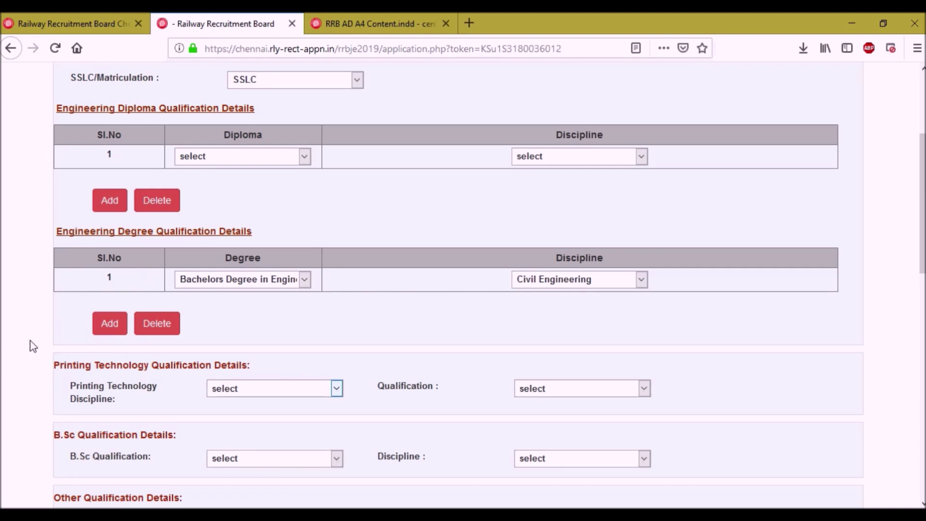
pyautogui.scroll(-4, 33, 347)
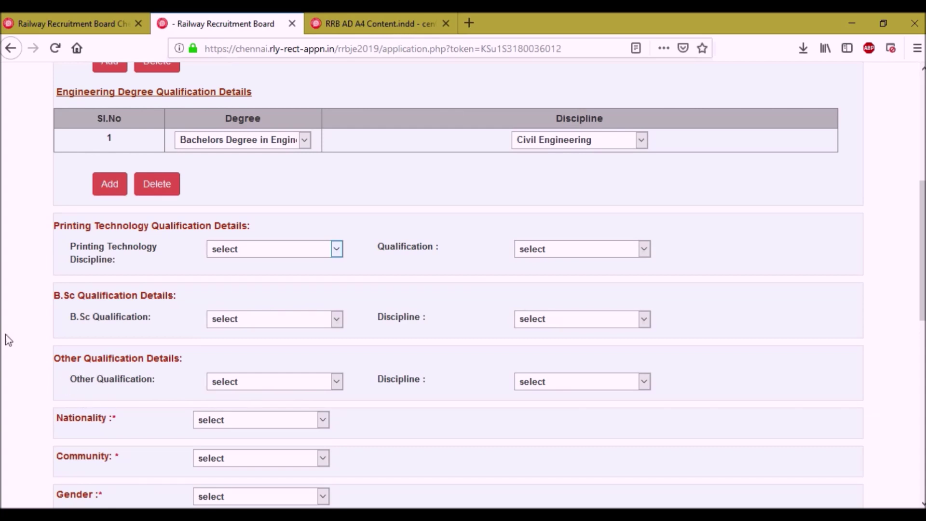
pyautogui.scroll(-2, 34, 322)
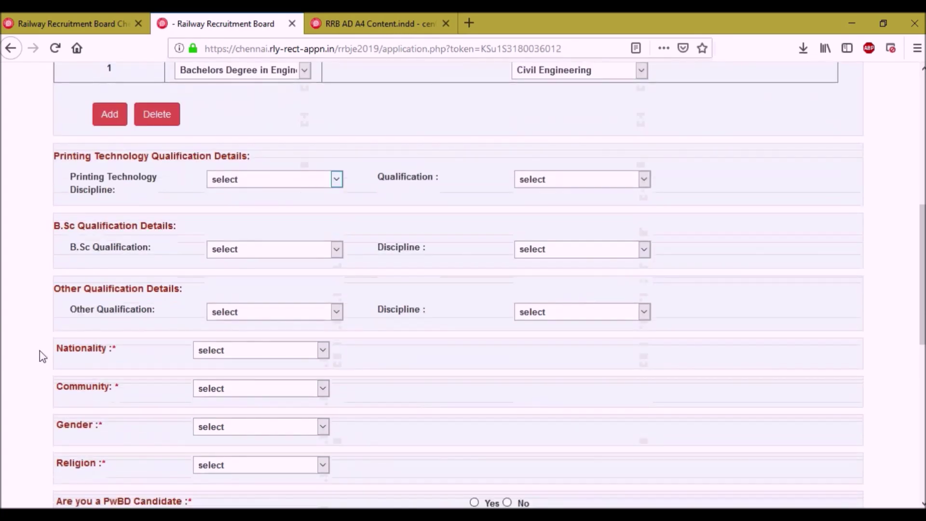
# Set nationality to India and community to SC, confirming the alert.
pyautogui.click(227, 351)
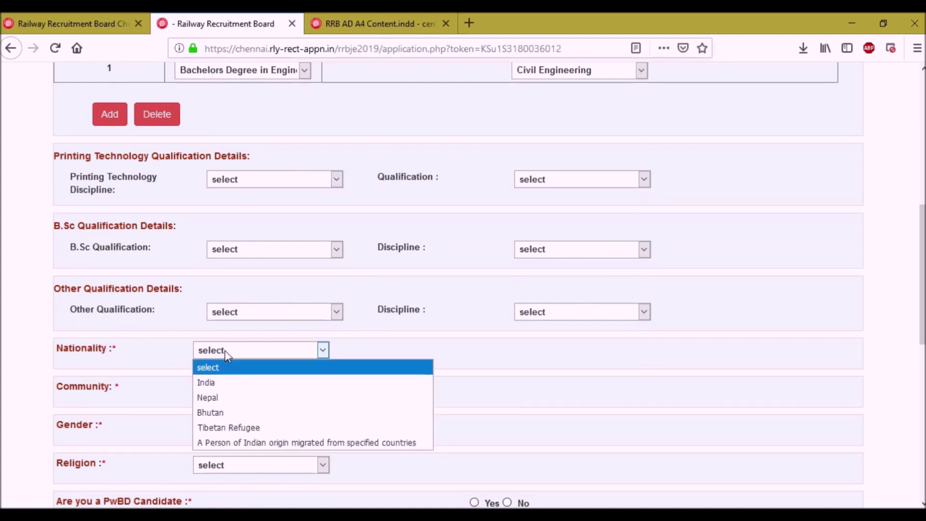
pyautogui.click(233, 384)
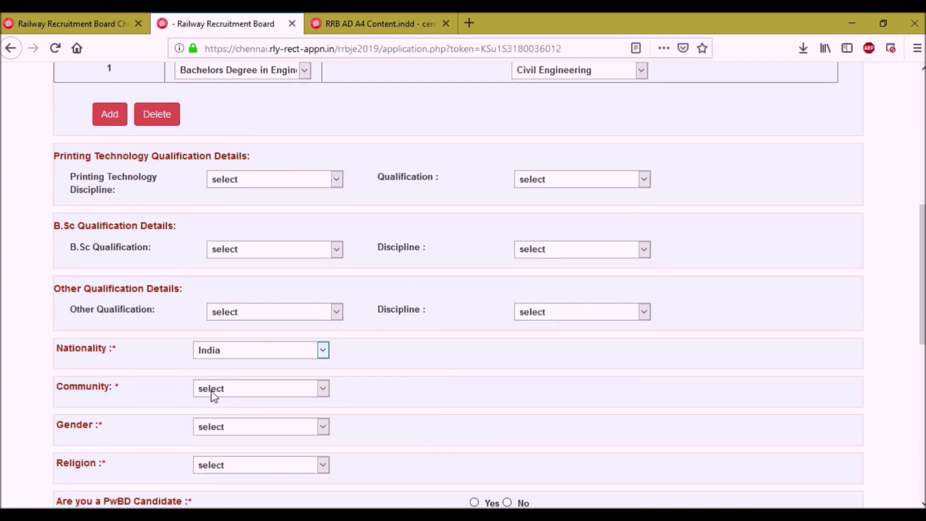
pyautogui.click(213, 392)
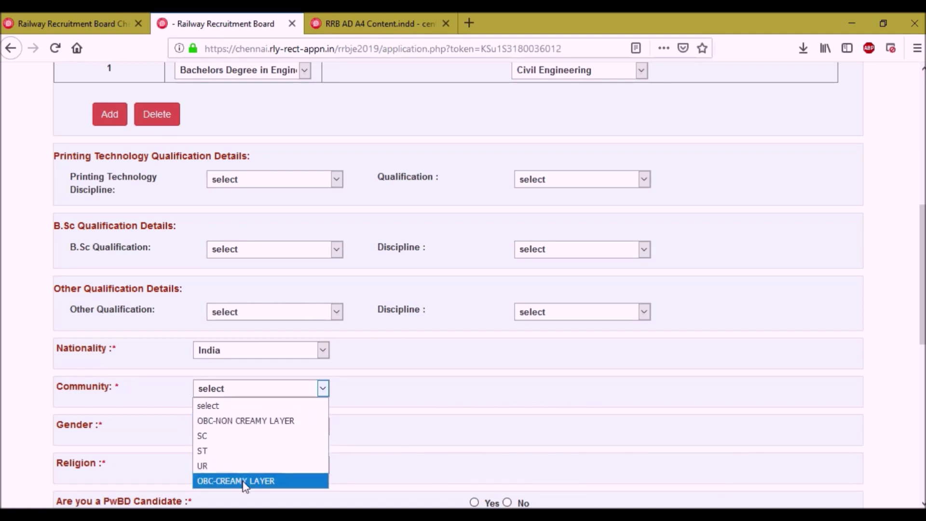
pyautogui.click(222, 436)
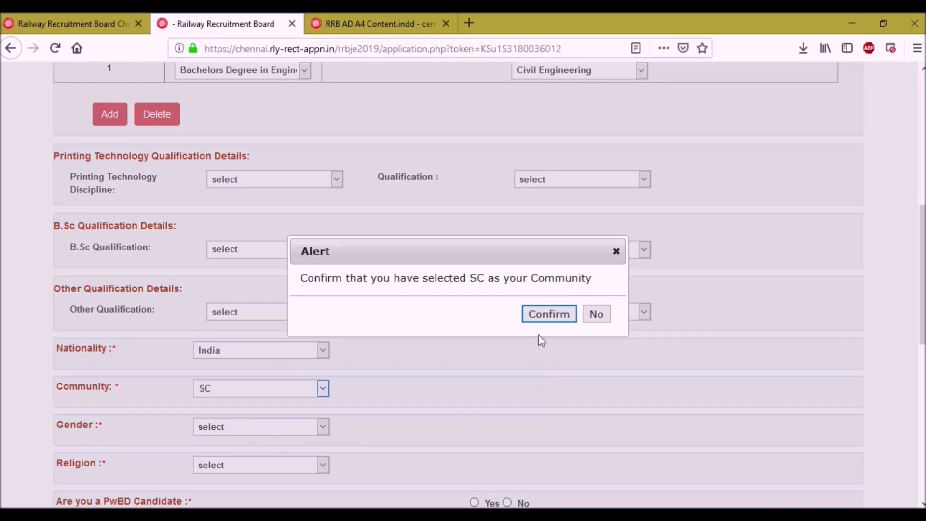
pyautogui.click(551, 319)
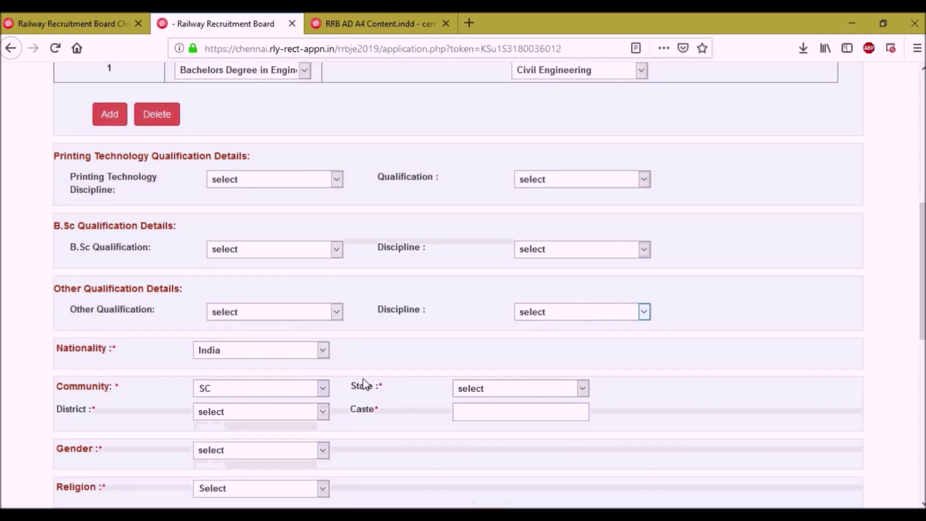
pyautogui.scroll(-3, 362, 382)
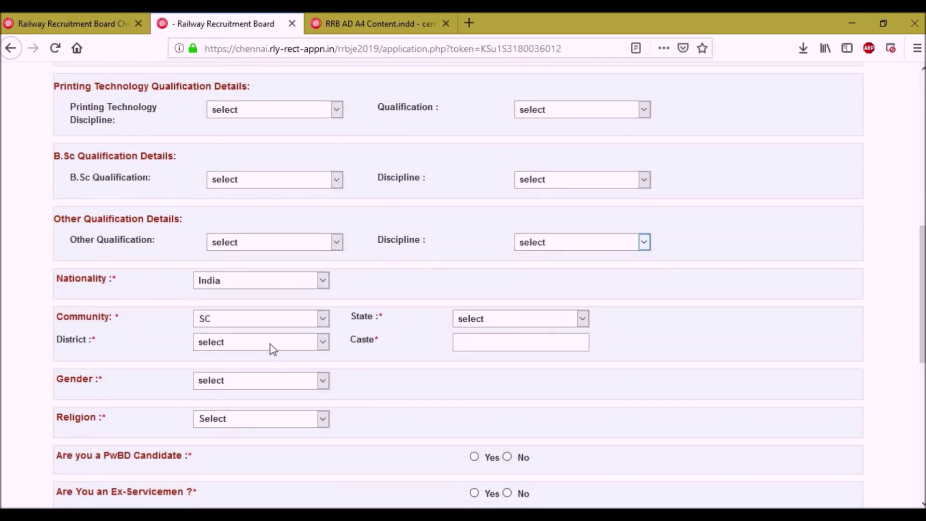
# Choose Thanjavur as the district and TAMIL NADU as the state.
pyautogui.click(270, 344)
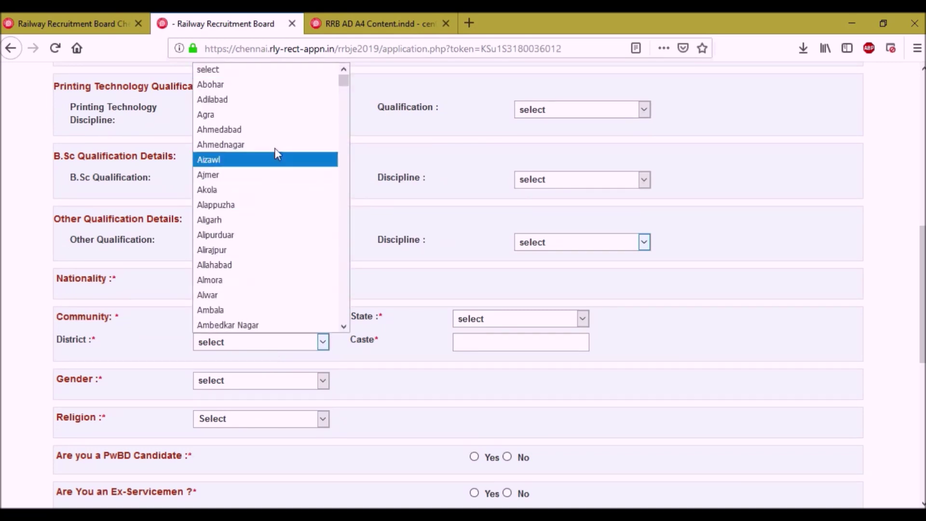
pyautogui.scroll(-6, 295, 255)
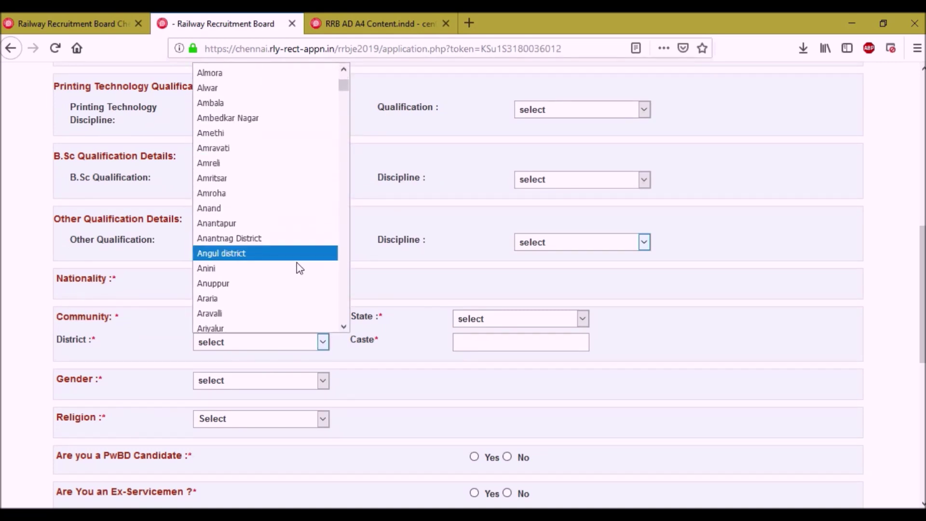
pyautogui.scroll(1, 267, 268)
pyautogui.write('the')
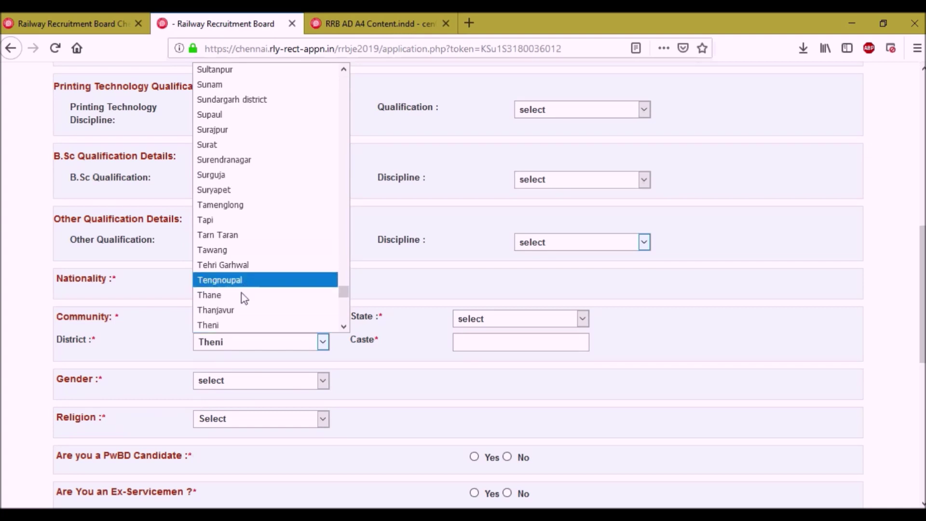
pyautogui.click(241, 309)
pyautogui.click(503, 326)
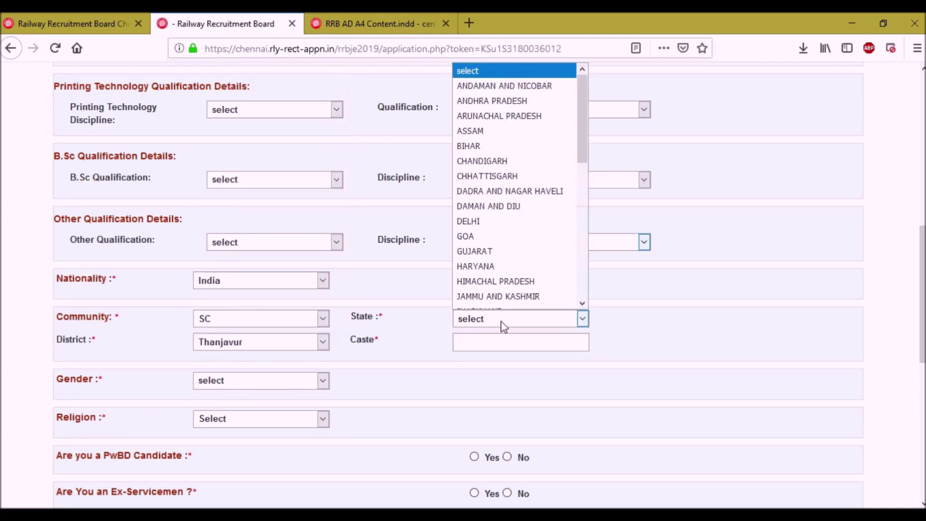
pyautogui.scroll(-3, 514, 232)
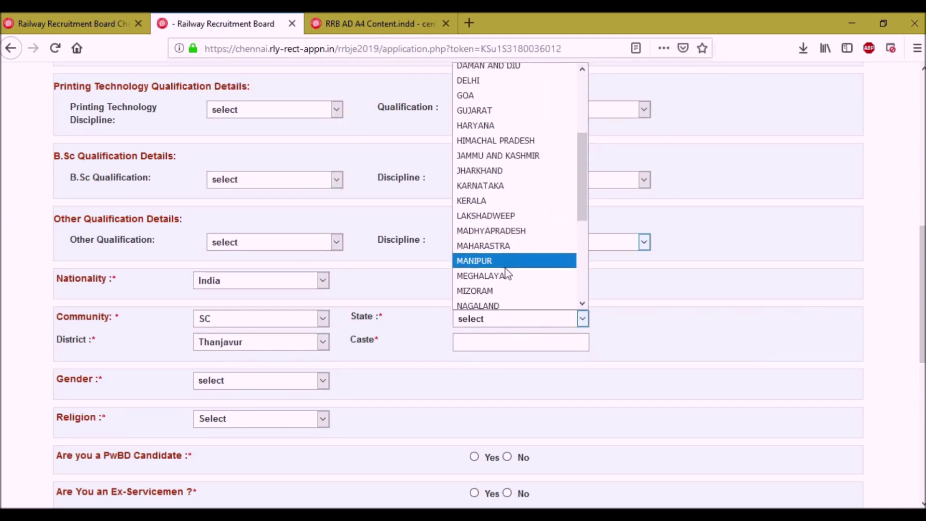
pyautogui.scroll(-3, 504, 294)
pyautogui.scroll(-3, 504, 299)
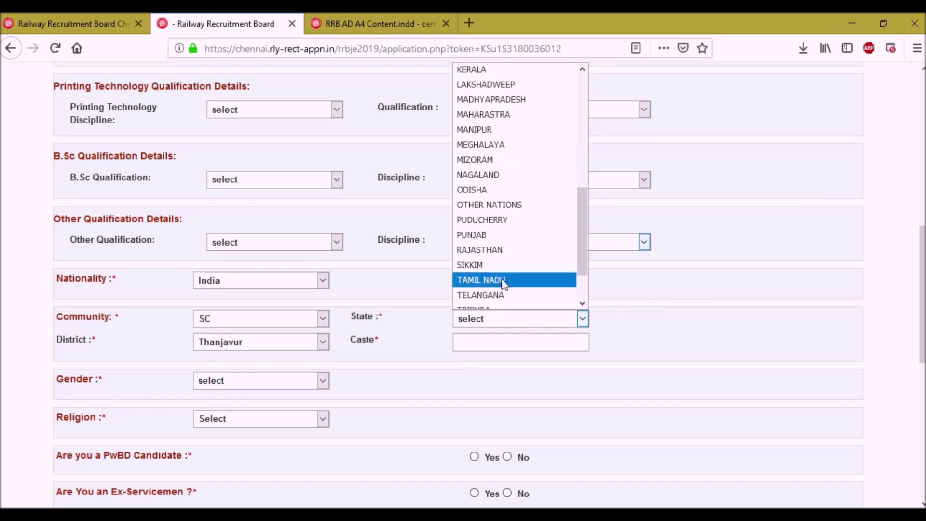
pyautogui.click(501, 281)
# Enter caste 'xxx' and set gender to Male.
pyautogui.click(507, 347)
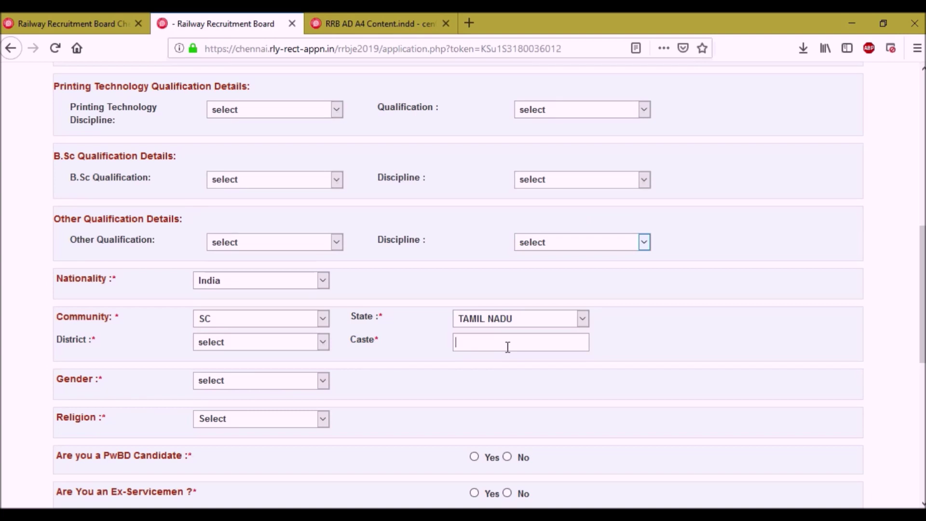
pyautogui.write('xxx')
pyautogui.click(254, 384)
pyautogui.click(227, 412)
# Set religion to Hindu.
pyautogui.scroll(-3, 263, 417)
pyautogui.click(254, 263)
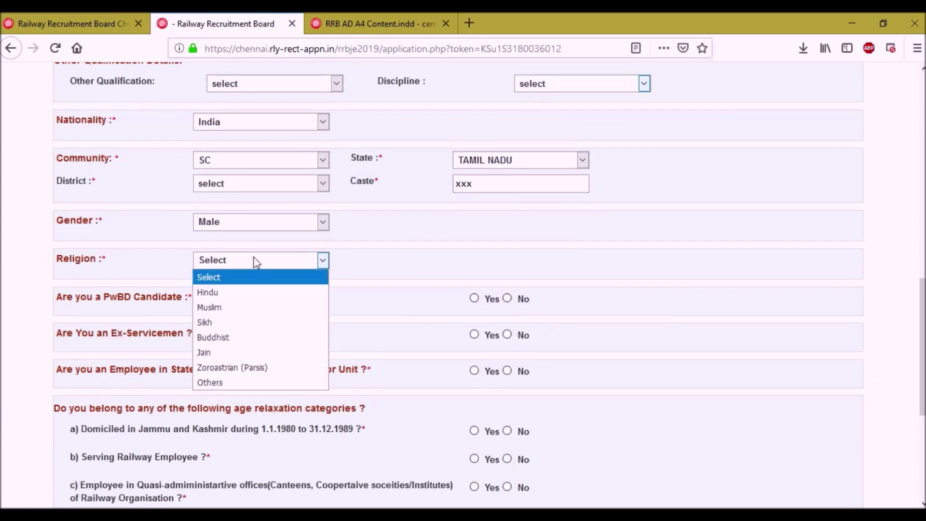
pyautogui.click(248, 300)
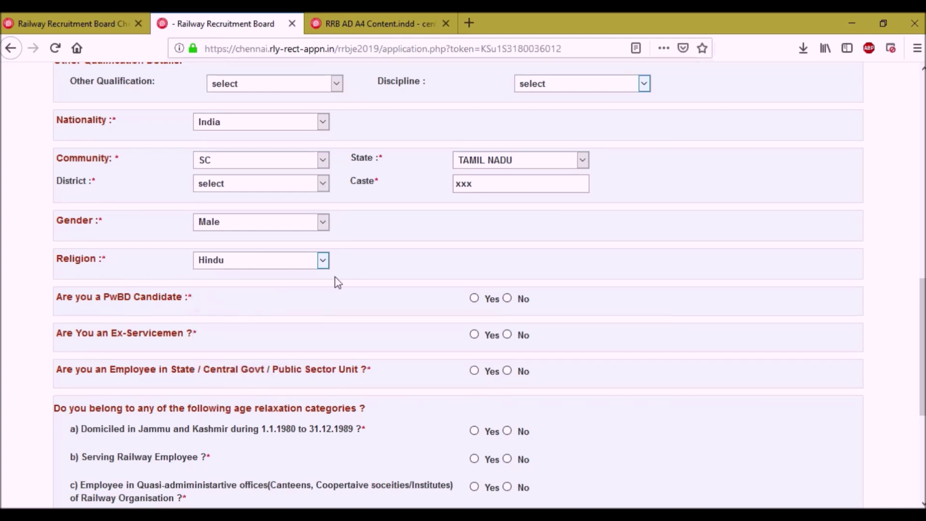
# Mark the applicant as a PwBD candidate and go to the certificate number field.
pyautogui.click(474, 298)
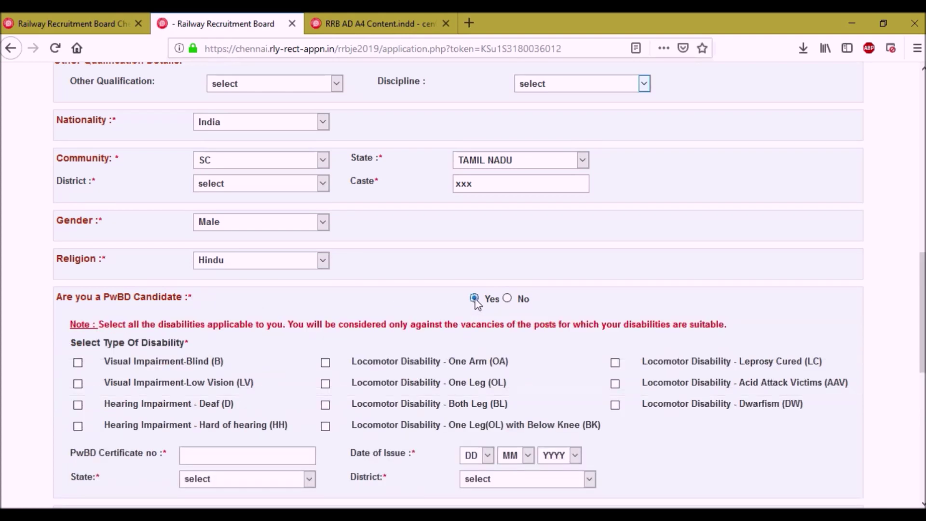
pyautogui.scroll(-3, 174, 379)
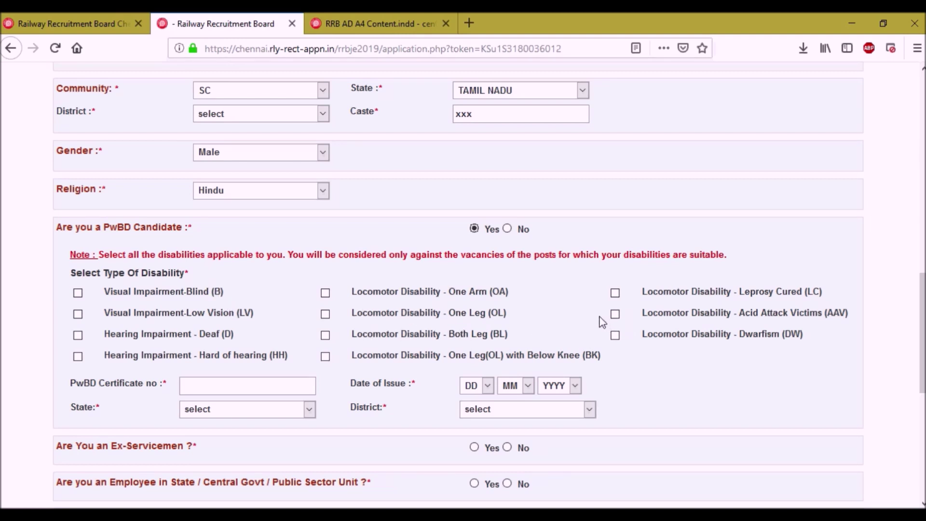
pyautogui.click(222, 391)
# Answer No to the PwBD, Ex-Servicemen and government employee questions.
pyautogui.click(507, 230)
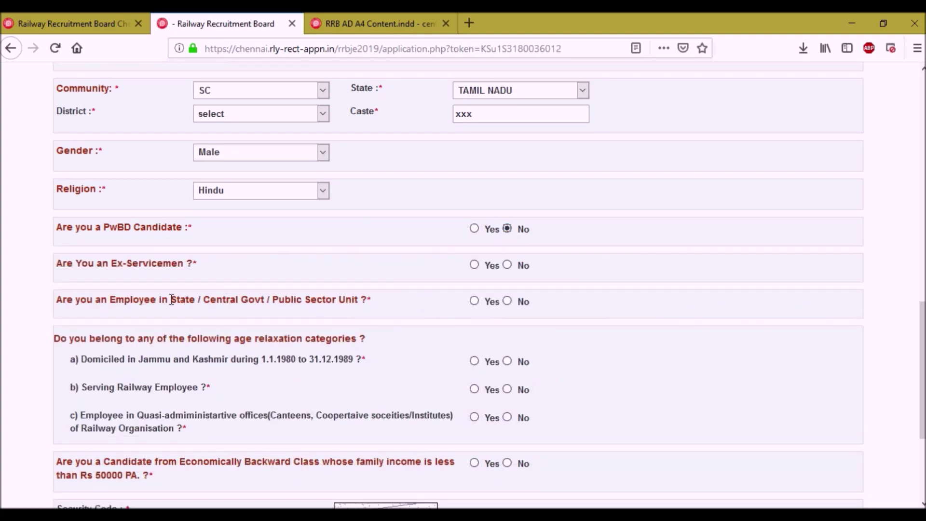
pyautogui.click(474, 265)
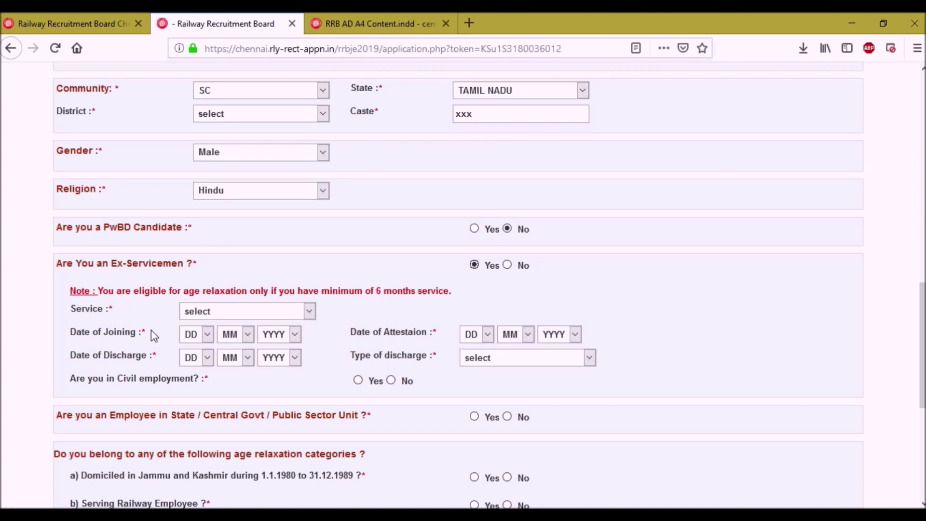
pyautogui.click(508, 265)
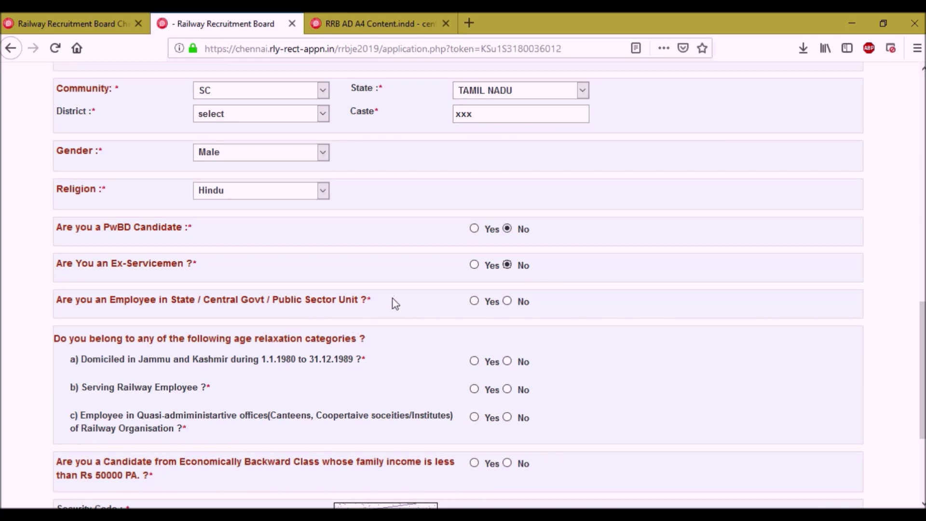
pyautogui.click(473, 302)
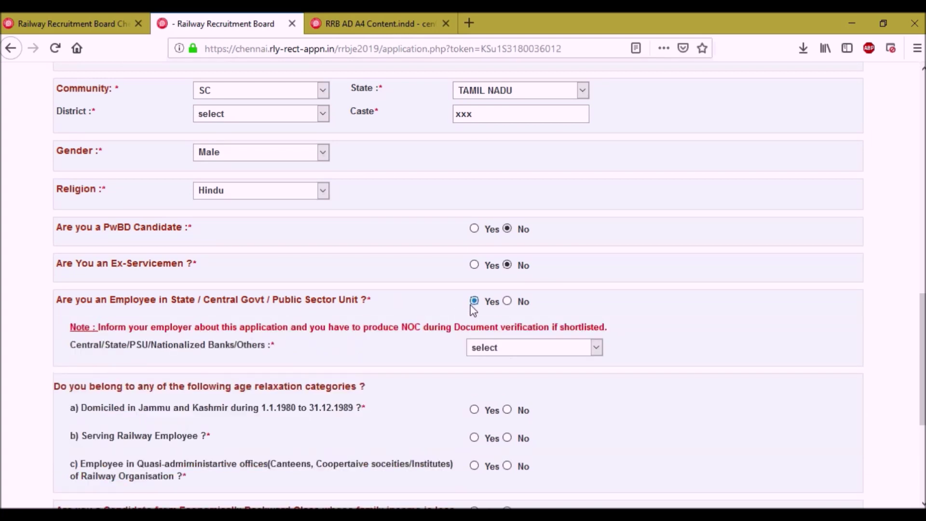
pyautogui.click(507, 353)
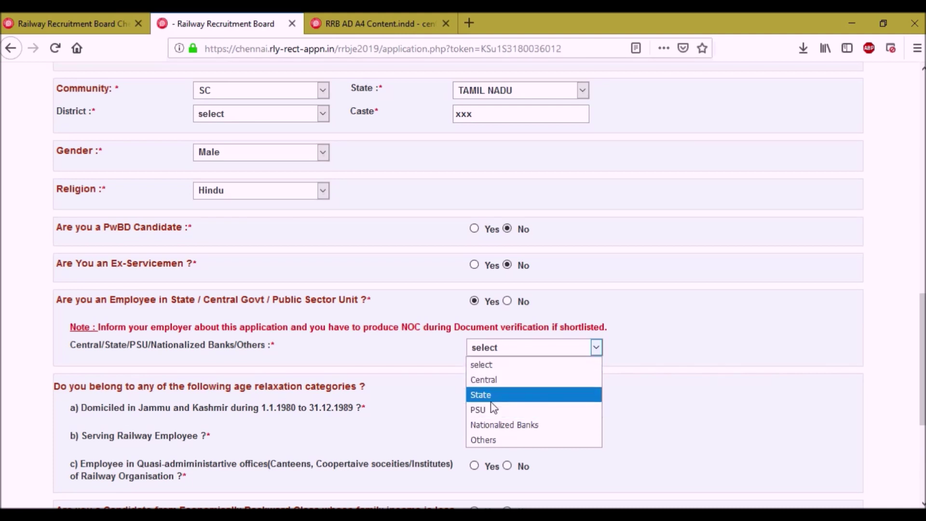
pyautogui.click(508, 350)
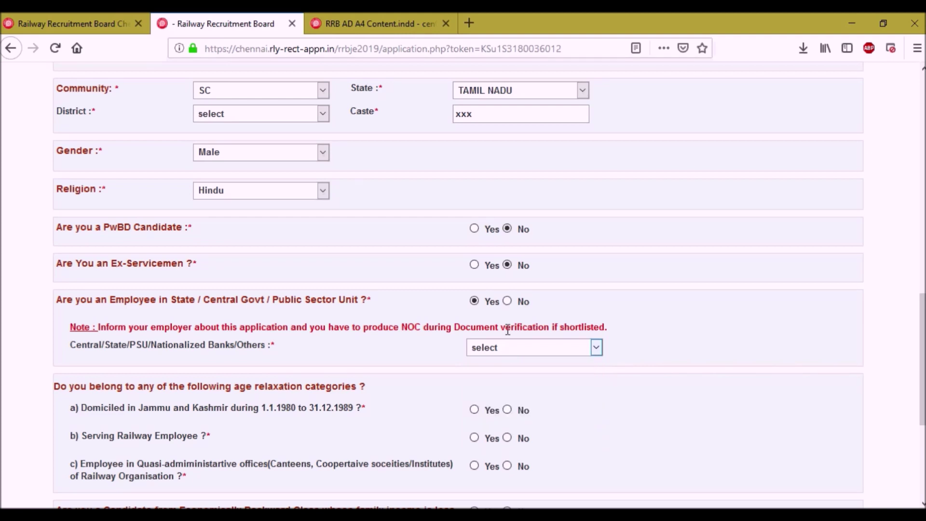
pyautogui.click(509, 305)
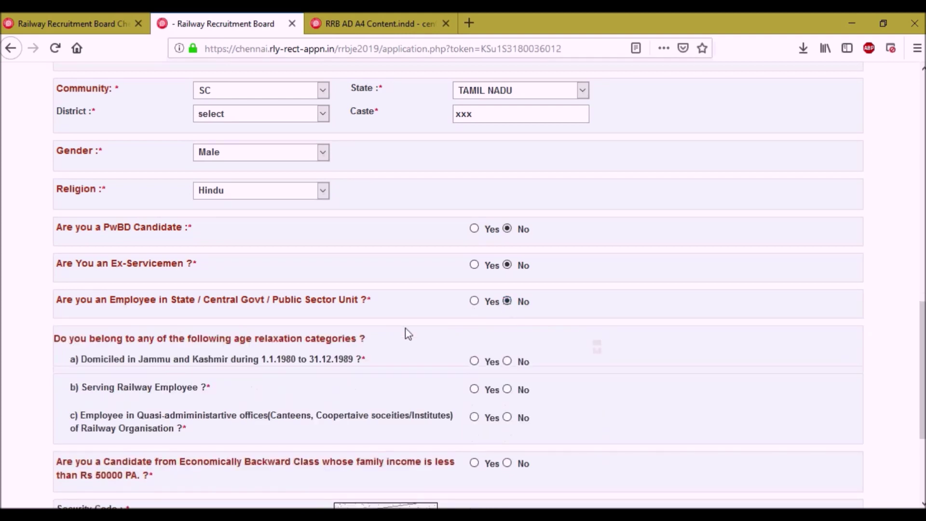
pyautogui.scroll(-3, 284, 352)
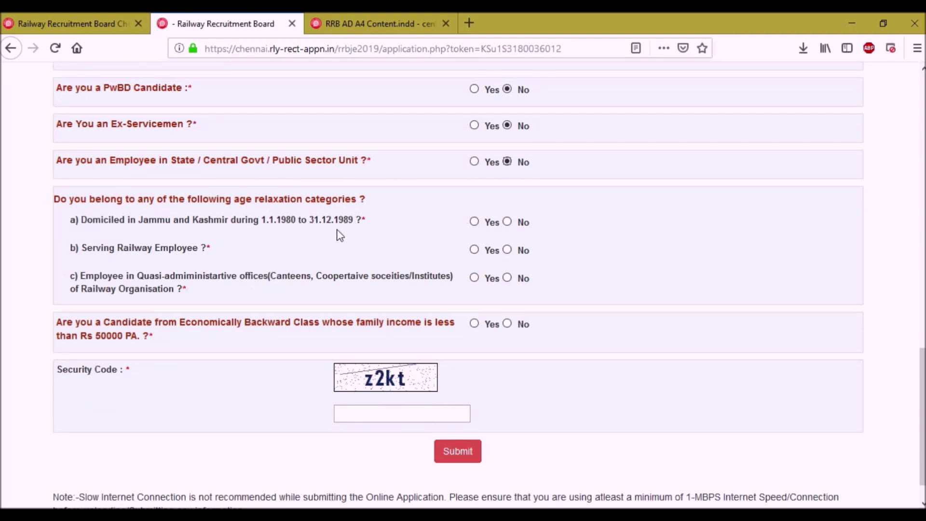
# Answer No to J&K domicile, railway employee, quasi-administrative office and EBC questions.
pyautogui.click(508, 222)
pyautogui.click(474, 249)
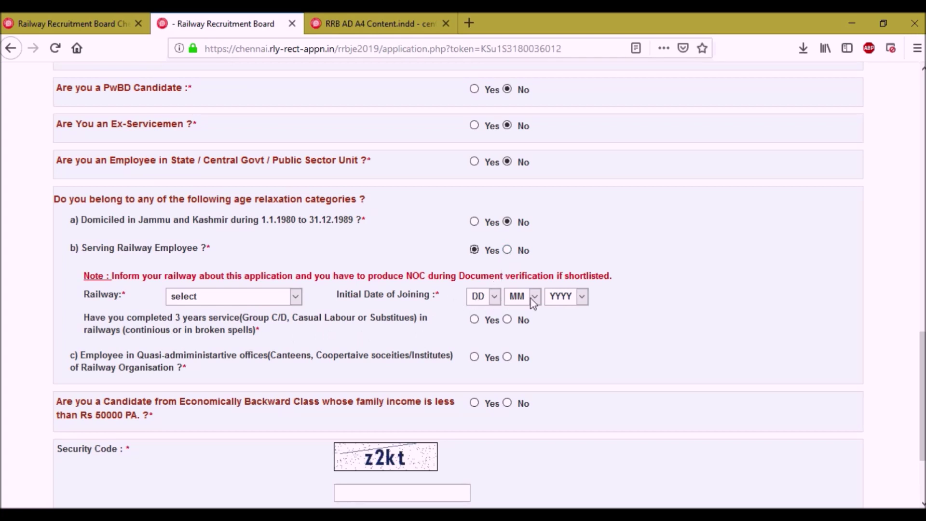
pyautogui.click(507, 249)
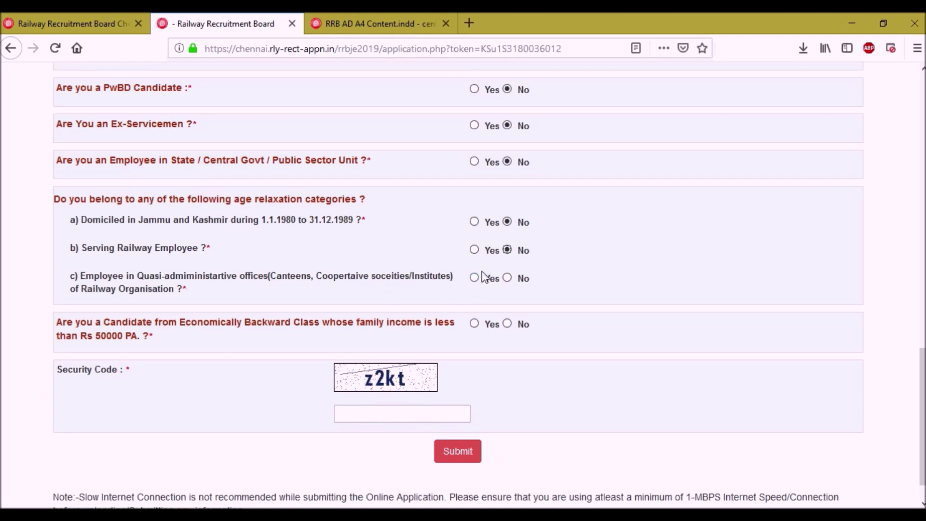
pyautogui.click(508, 279)
pyautogui.click(473, 326)
pyautogui.click(507, 324)
# Enter the captcha security code and submit the additional details form.
pyautogui.click(390, 413)
pyautogui.write('z2kt')
pyautogui.click(467, 456)
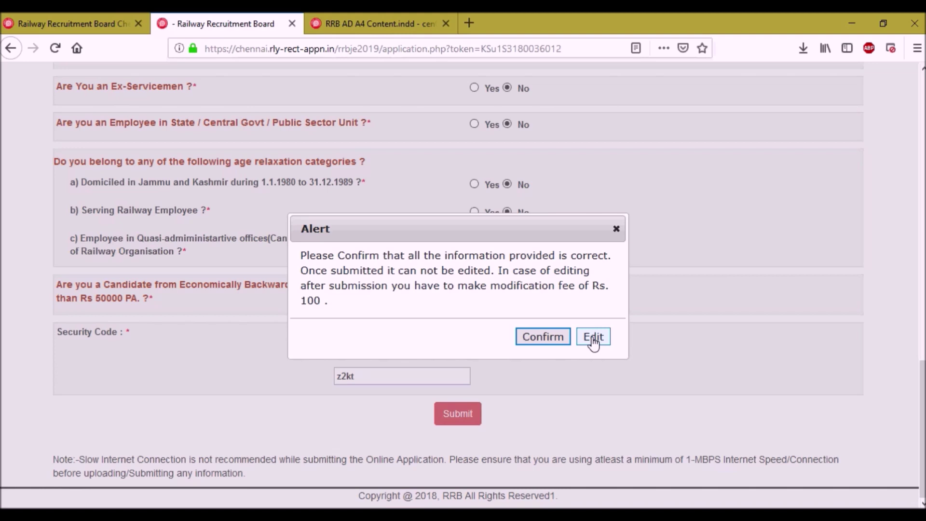
# Confirm the additional details and scroll through the eligible Chennai posts on Preference Details.
pyautogui.click(542, 338)
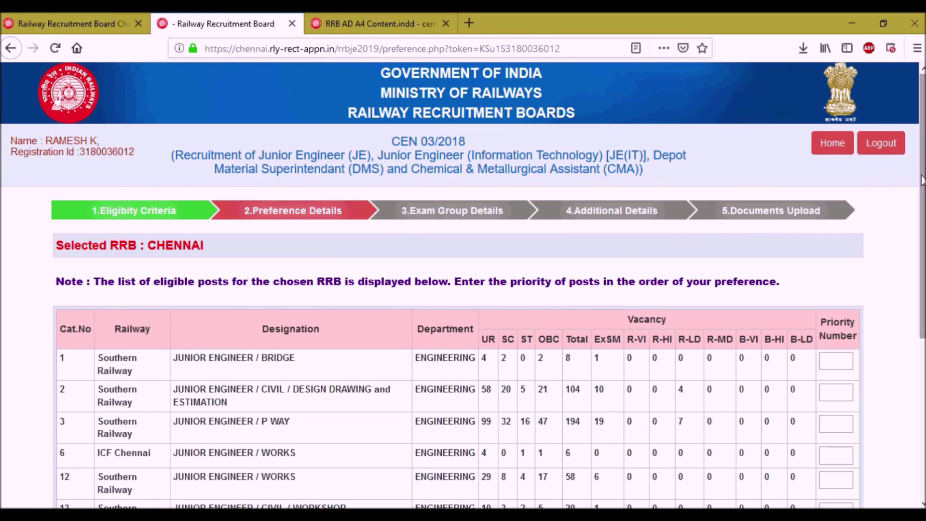
pyautogui.scroll(-3, 632, 170)
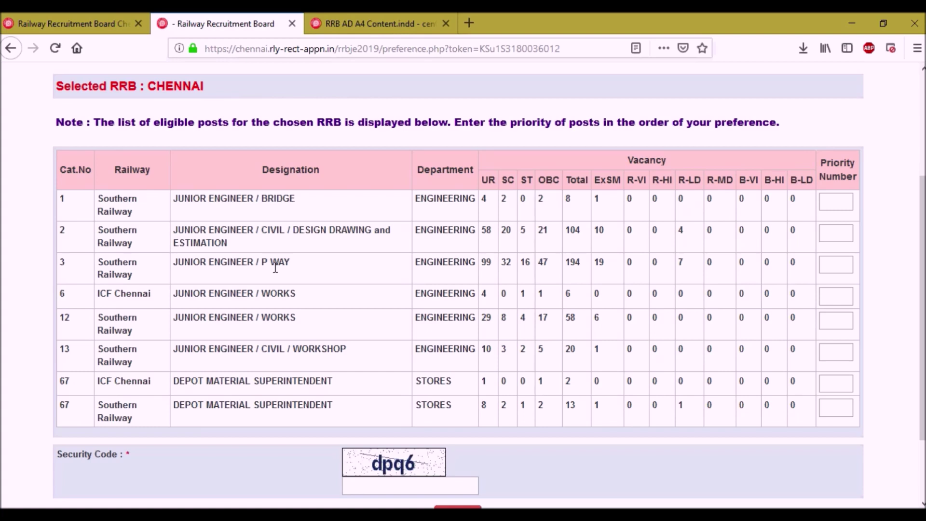
# Give the eight eligible posts priority numbers 1 through 8 in order.
pyautogui.click(842, 206)
pyautogui.write('1')
pyautogui.press('Tab')
pyautogui.write('2\t3\t4\t5\t6\t7\t8')
# Enter the security code and submit the post preferences.
pyautogui.scroll(-3, 224, 409)
pyautogui.write('dpq6')
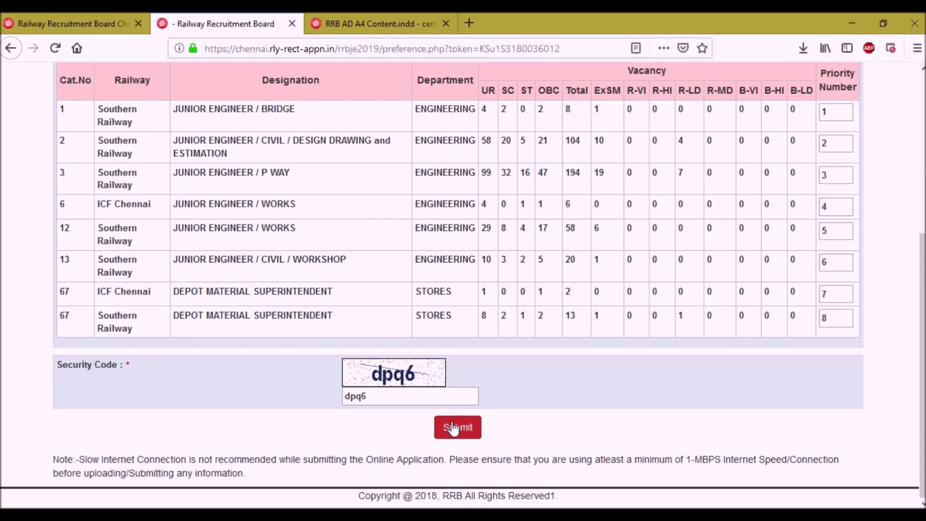
pyautogui.click(452, 428)
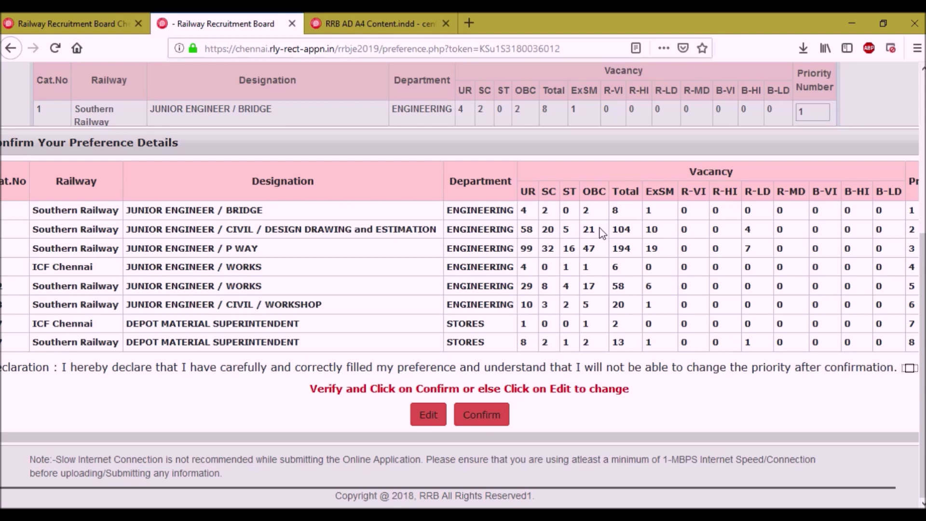
# Tick the preference declaration and confirm the 1–8 post priorities.
pyautogui.moveTo(710, 437); pyautogui.dragTo(726, 436)
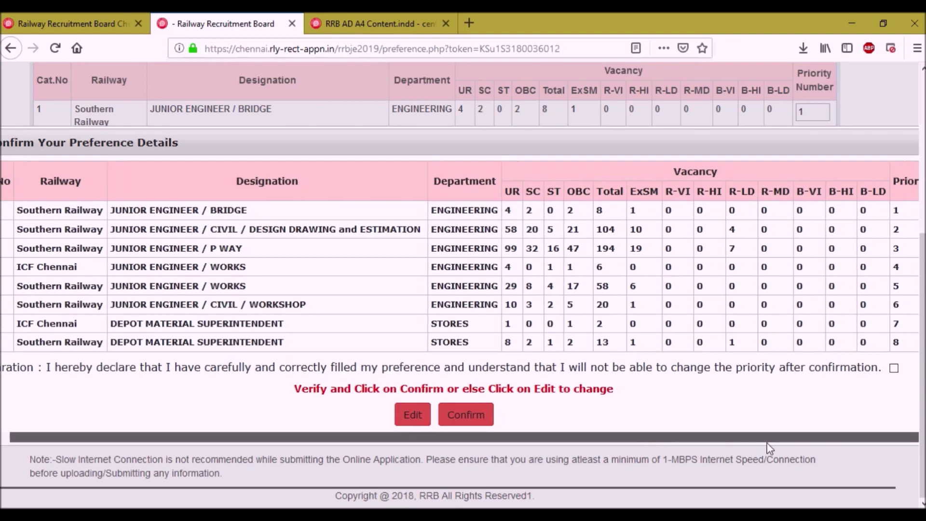
pyautogui.click(894, 369)
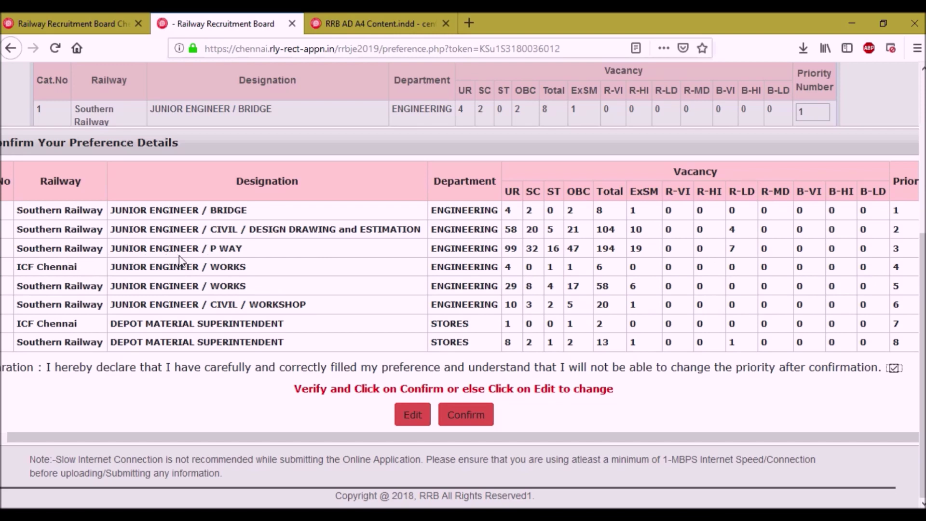
pyautogui.click(474, 418)
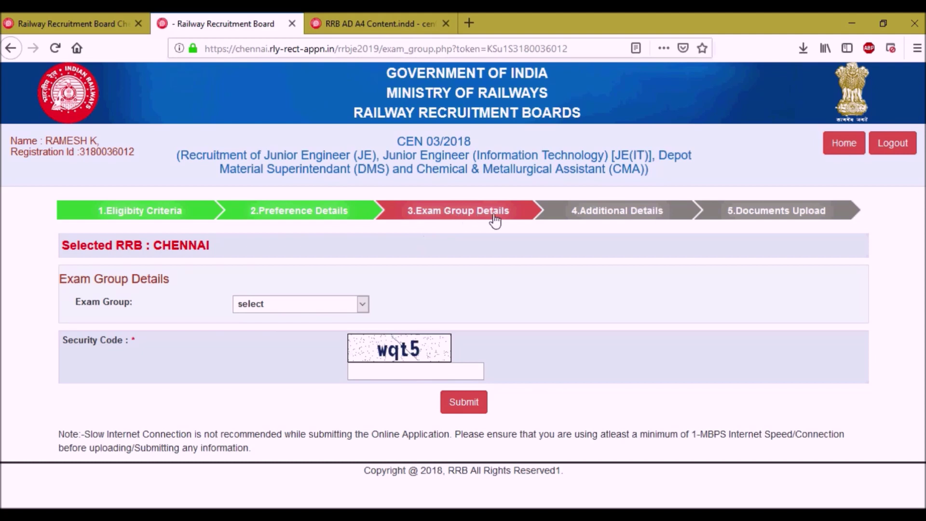
# Select Civil and Allied Engineering as the exam group, enter the security code, and submit.
pyautogui.click(285, 307)
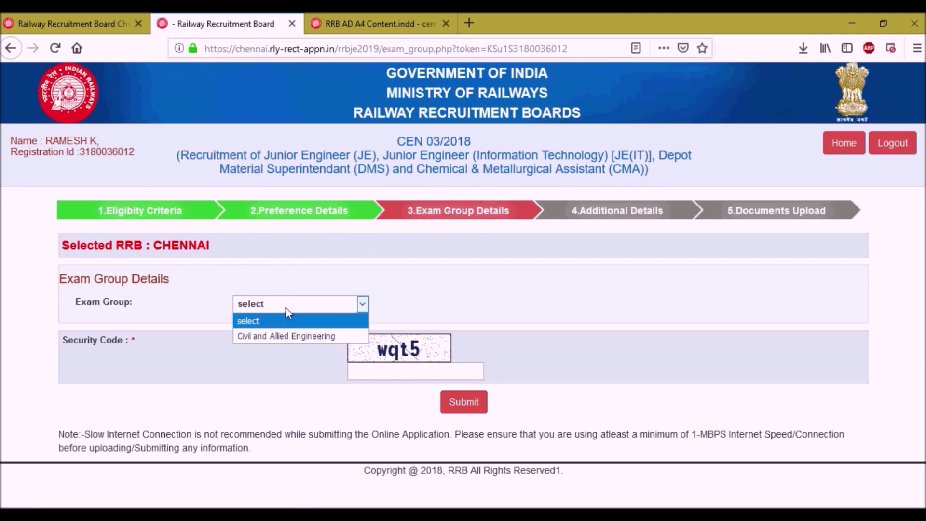
pyautogui.click(290, 338)
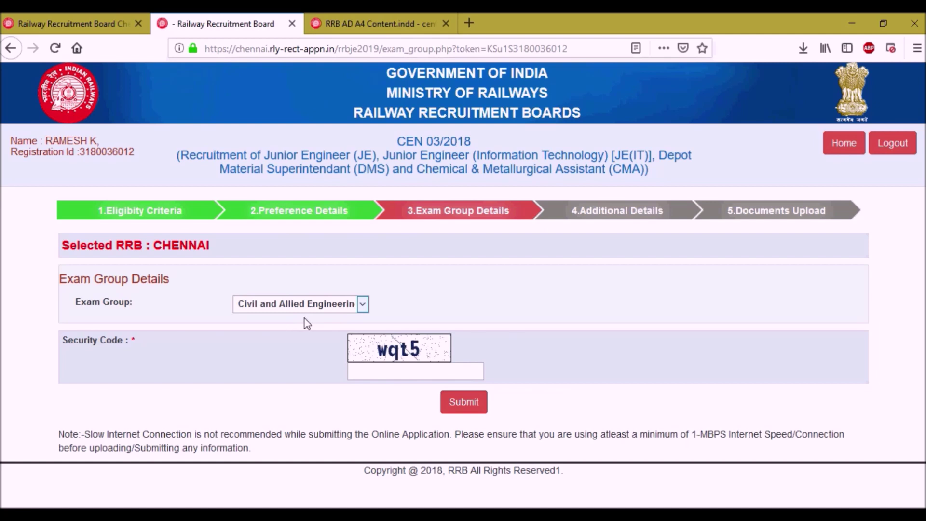
pyautogui.click(392, 372)
pyautogui.write('wqt5')
pyautogui.click(464, 402)
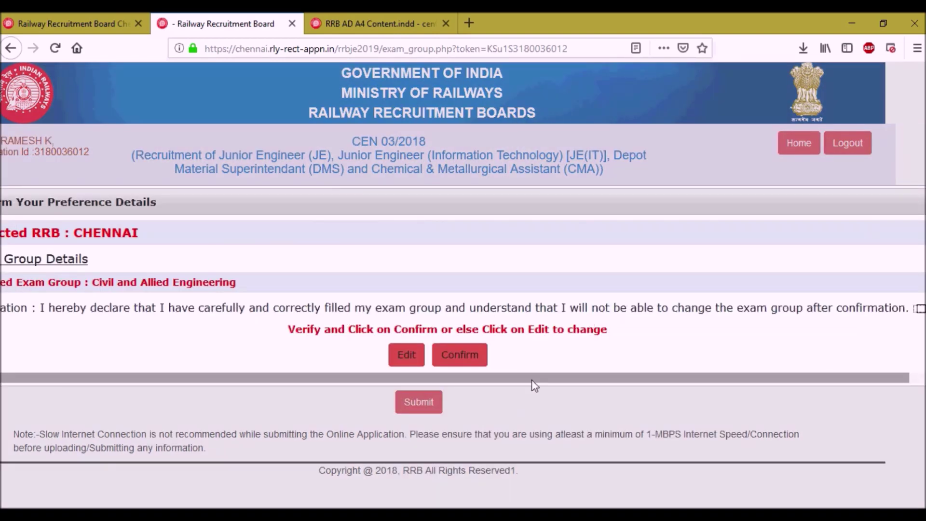
# Accept the exam-group declaration and confirm Civil and Allied Engineering.
pyautogui.moveTo(535, 380); pyautogui.dragTo(587, 385)
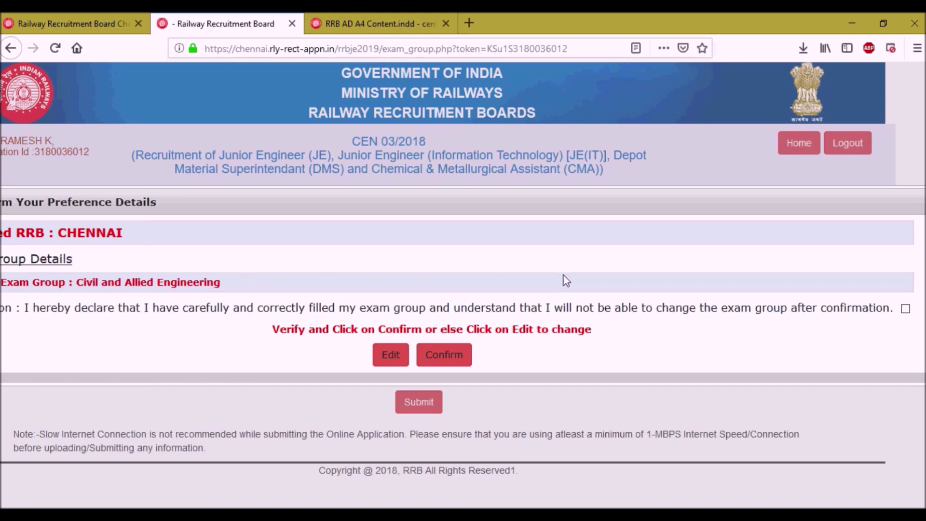
pyautogui.click(905, 308)
pyautogui.click(441, 362)
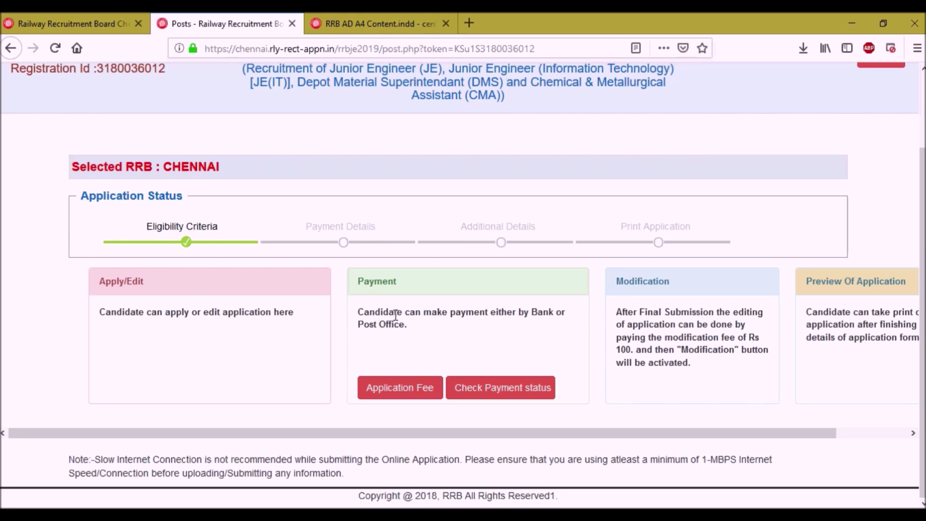
# Pay the Rs. 250 application fee with Bank as payment mode, accepting the refund policy.
pyautogui.click(400, 389)
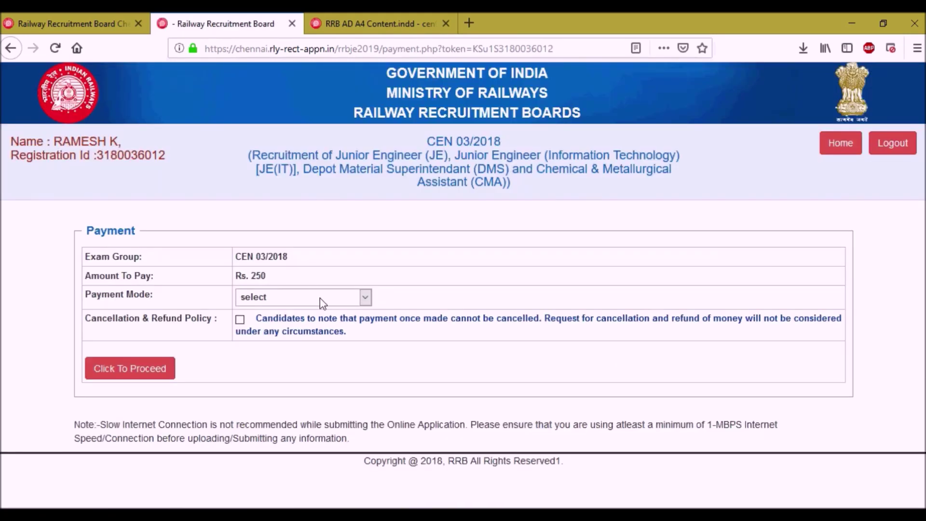
pyautogui.click(319, 298)
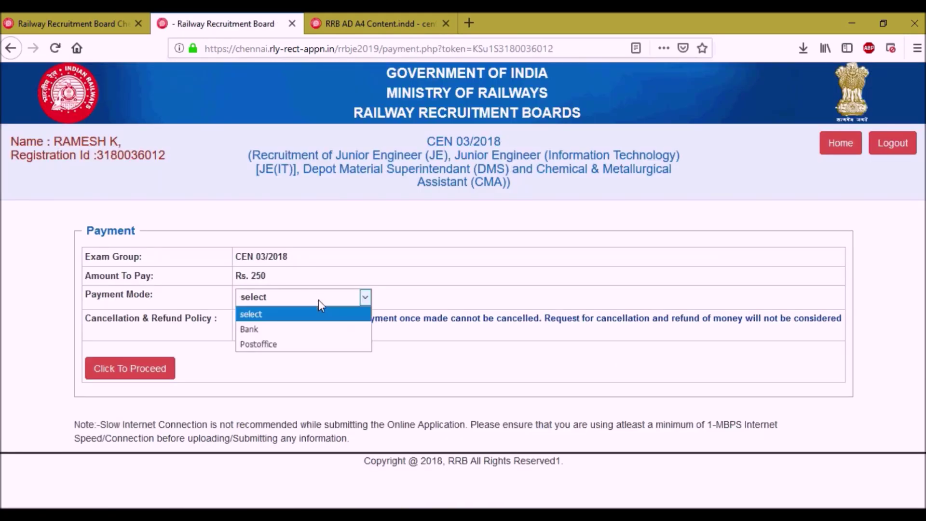
pyautogui.click(290, 332)
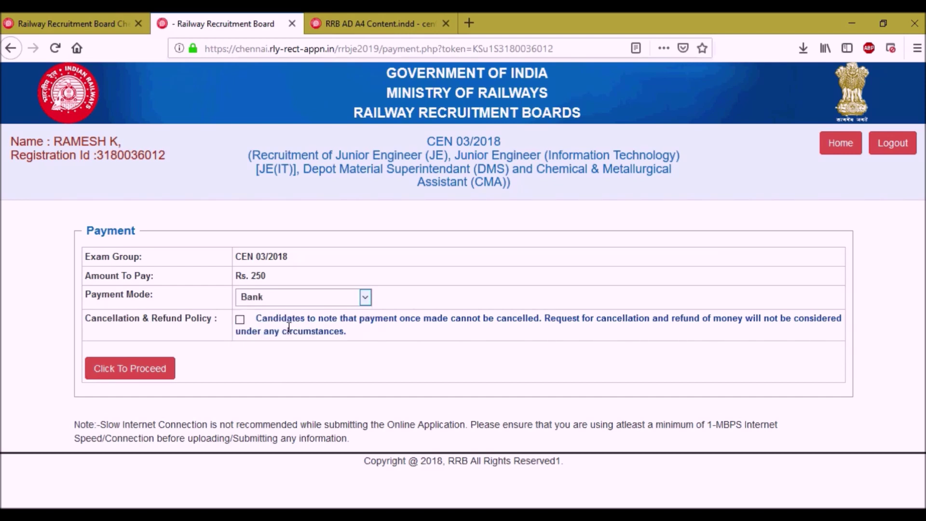
pyautogui.click(277, 303)
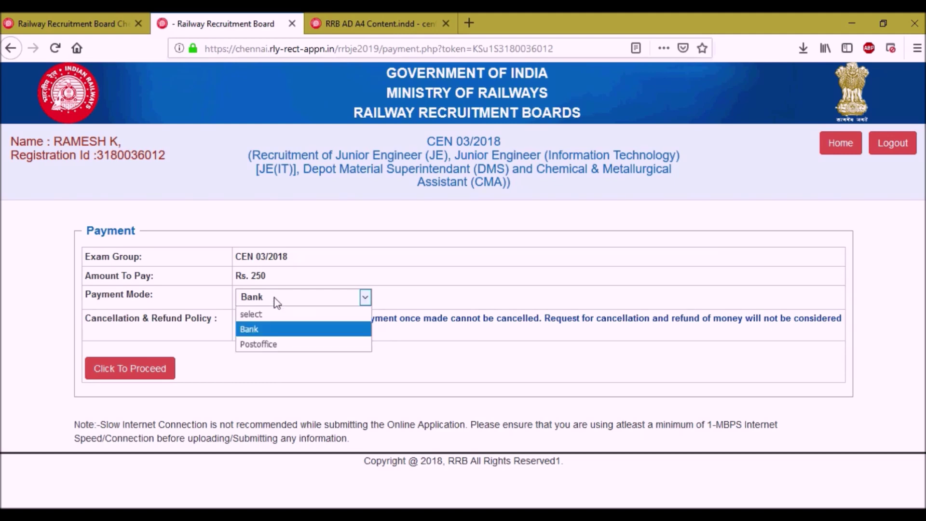
pyautogui.click(277, 332)
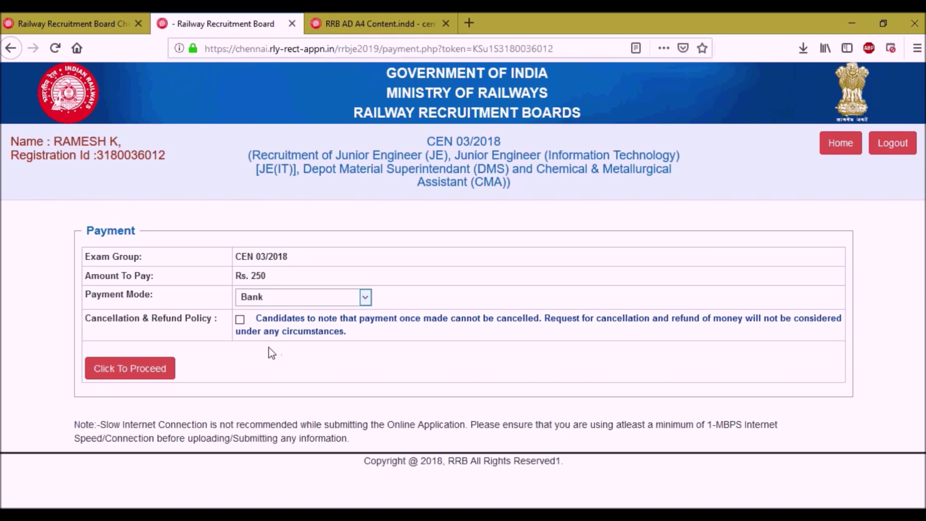
pyautogui.click(240, 319)
pyautogui.click(130, 368)
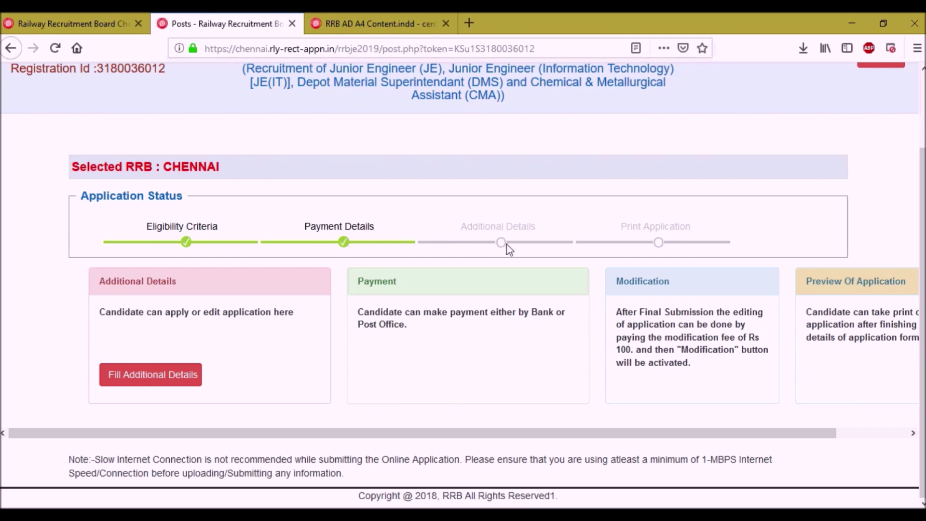
# Open the Fill Additional Details form from the Posts page.
pyautogui.click(161, 378)
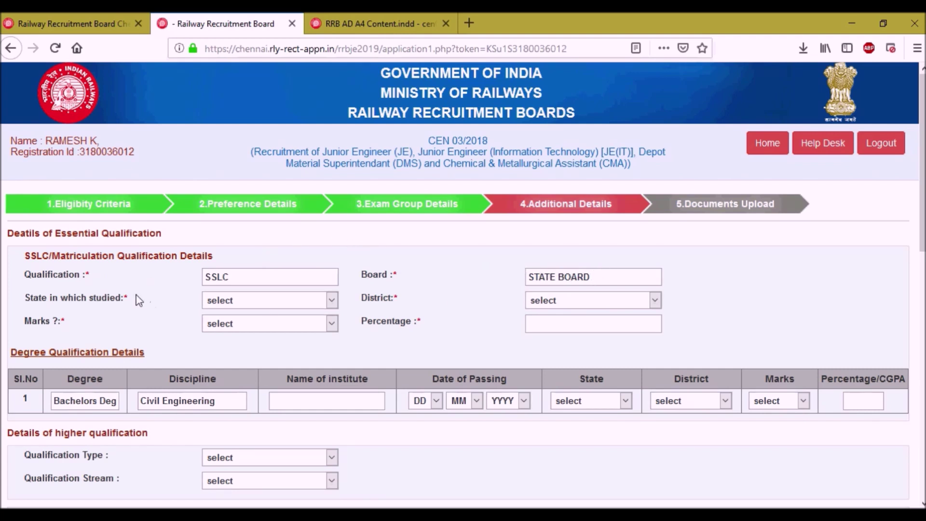
# Set SSLC state TAMIL NADU, district Madurai, and marks as Percentage 70.
pyautogui.click(260, 306)
pyautogui.scroll(-5, 308, 206)
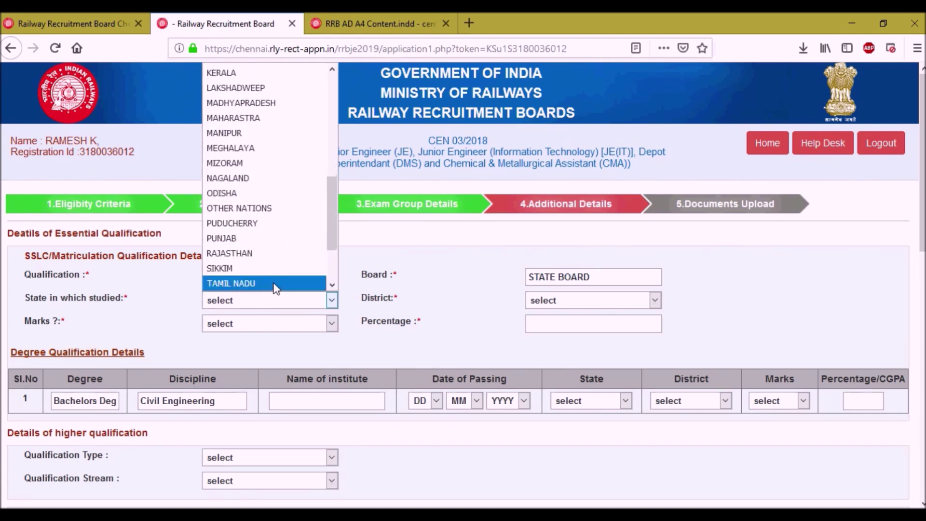
pyautogui.click(275, 283)
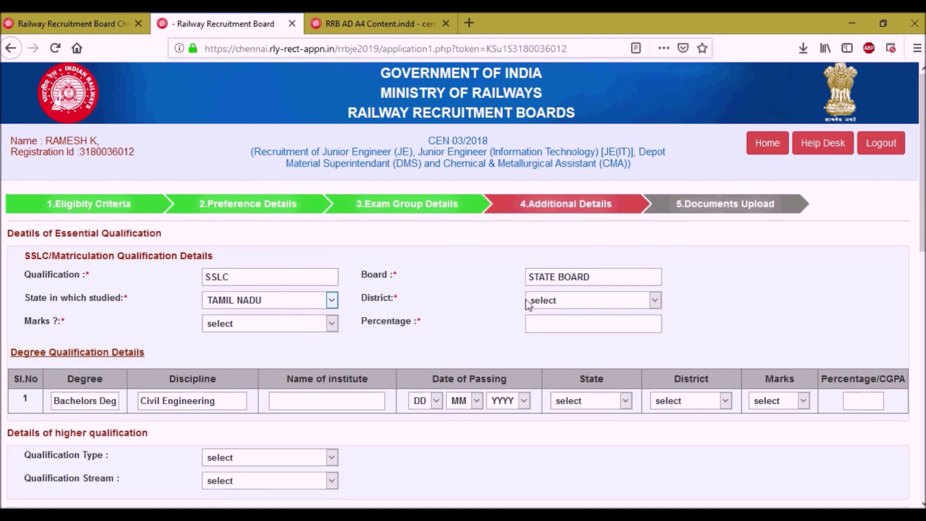
pyautogui.click(554, 301)
pyautogui.scroll(-1, 562, 282)
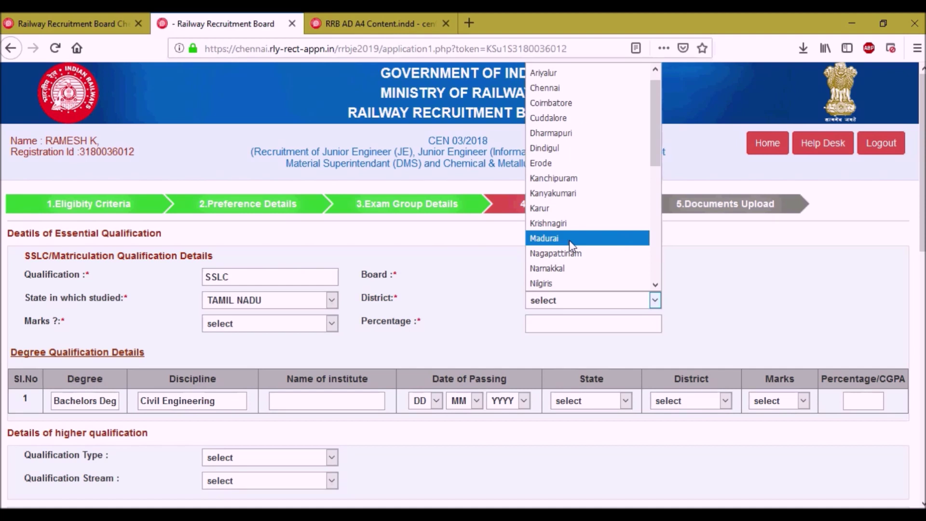
pyautogui.click(569, 239)
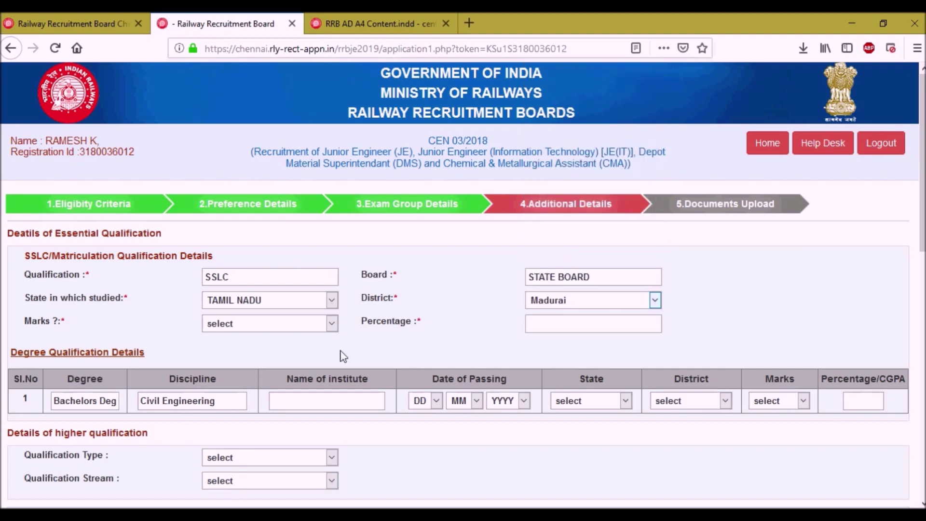
pyautogui.click(250, 324)
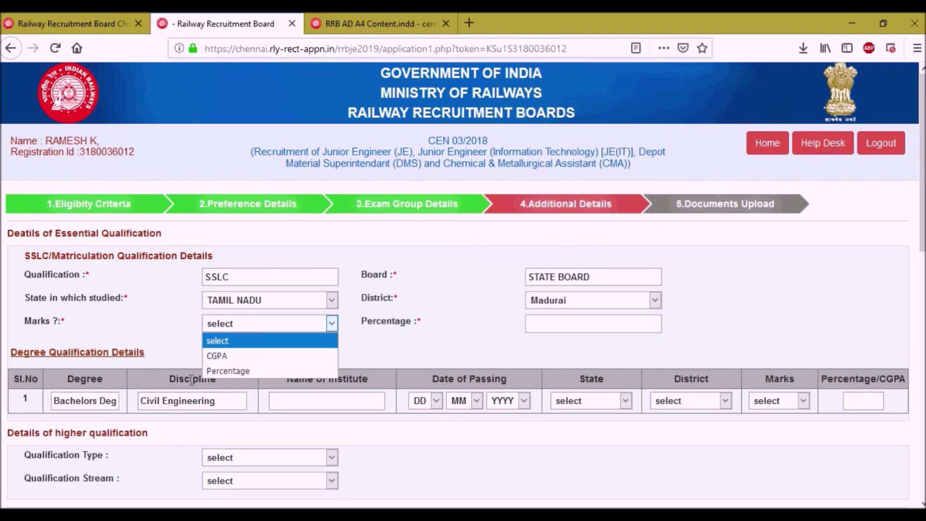
pyautogui.click(233, 370)
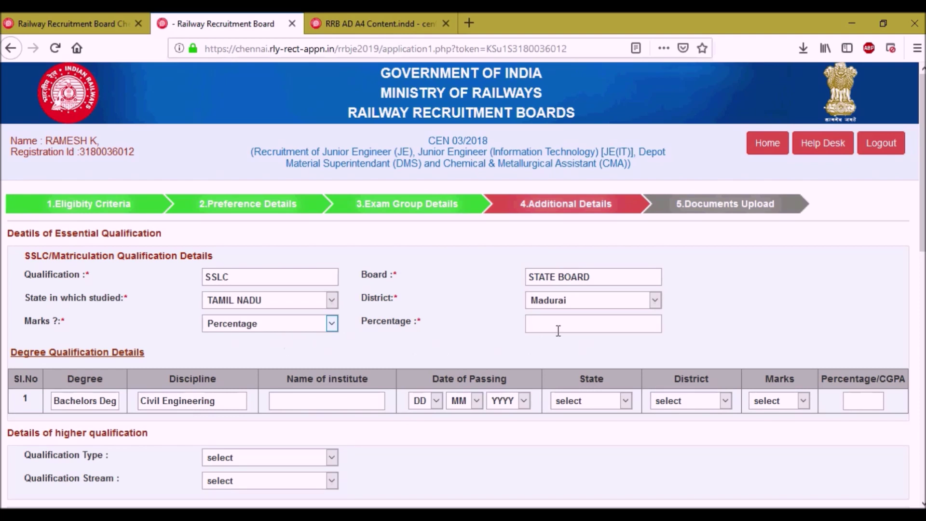
pyautogui.click(575, 328)
pyautogui.write('70')
pyautogui.scroll(-4, 164, 302)
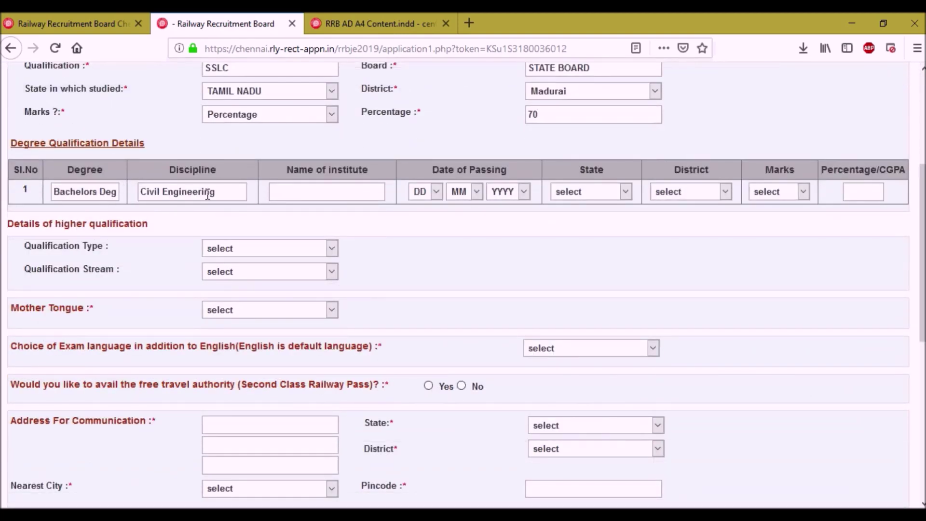
# Enter degree institute name 'xxxxx' and passing date 05/04/2012.
pyautogui.click(354, 192)
pyautogui.write('xxxxx')
pyautogui.click(437, 193)
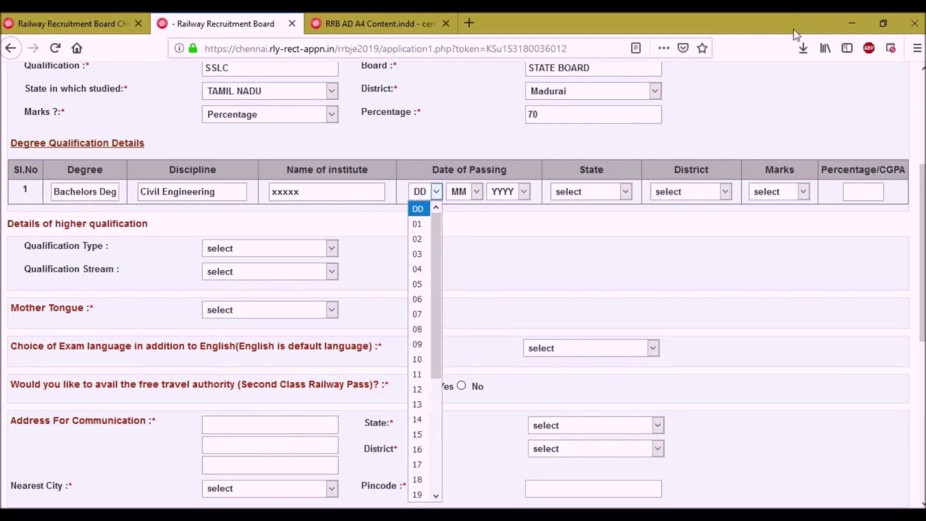
pyautogui.click(417, 284)
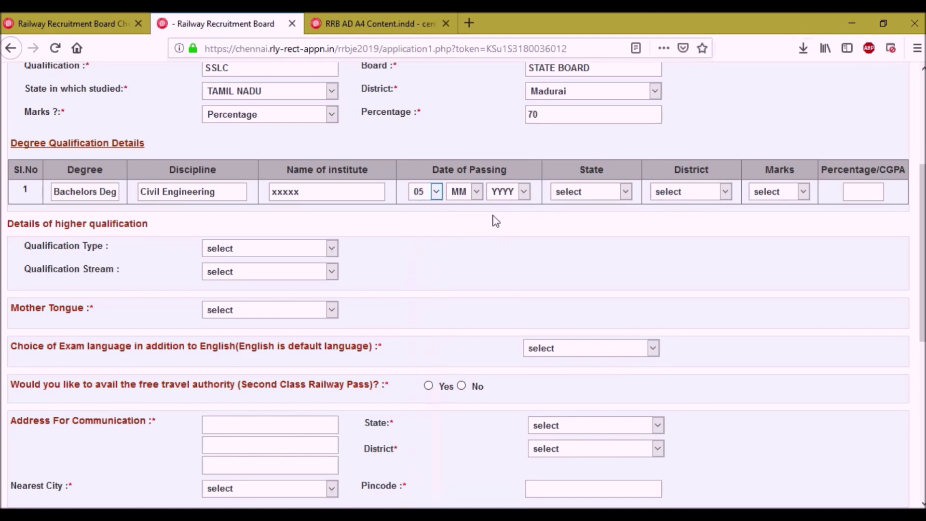
pyautogui.click(477, 193)
pyautogui.click(467, 269)
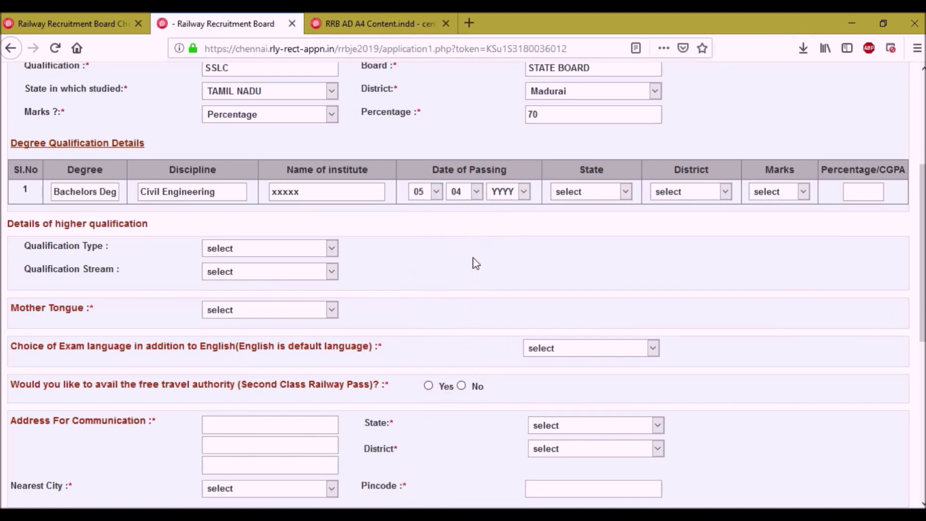
pyautogui.click(504, 198)
pyautogui.click(501, 329)
# Set degree state TAMIL NADU, district Chennai, and marks recorded as CGPA.
pyautogui.click(612, 195)
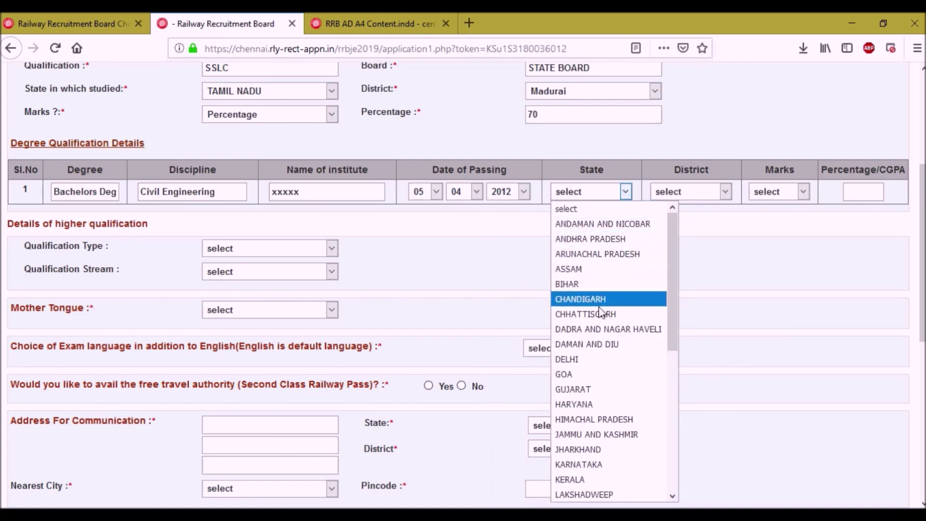
pyautogui.scroll(-4, 615, 444)
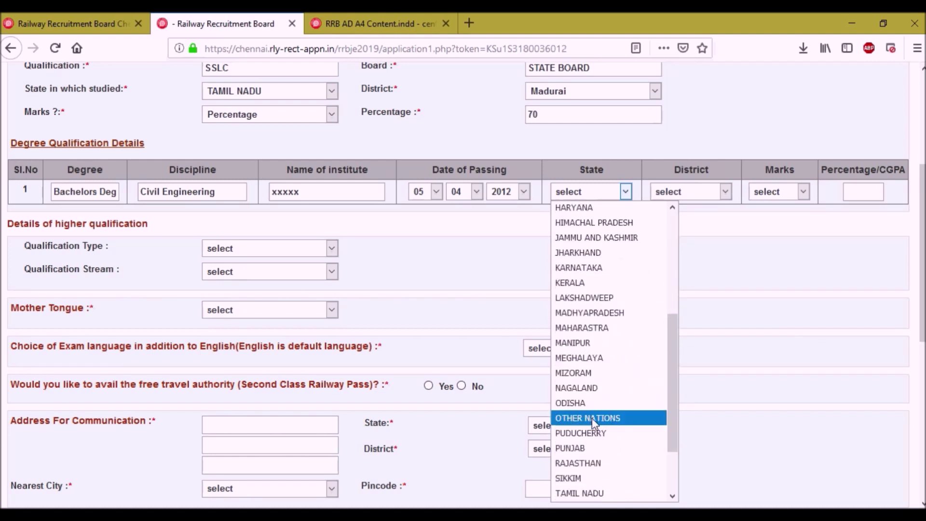
pyautogui.click(600, 493)
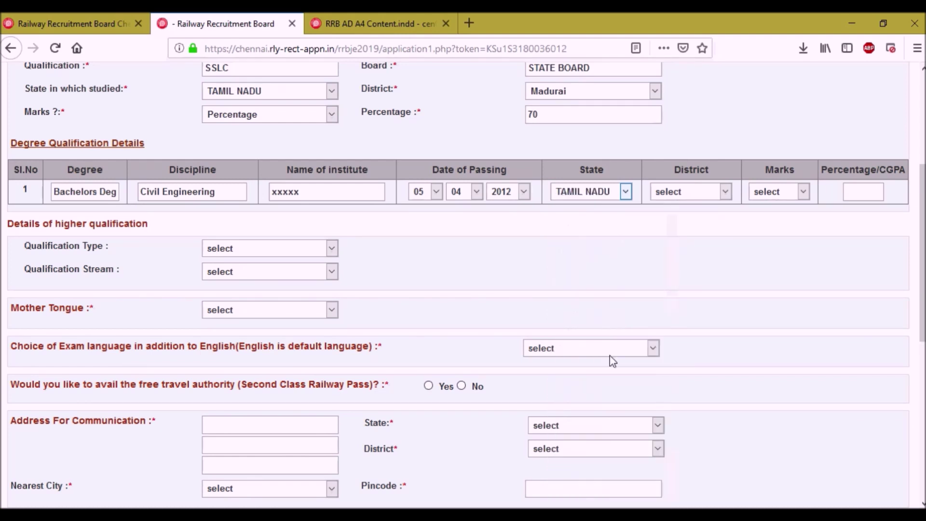
pyautogui.click(673, 197)
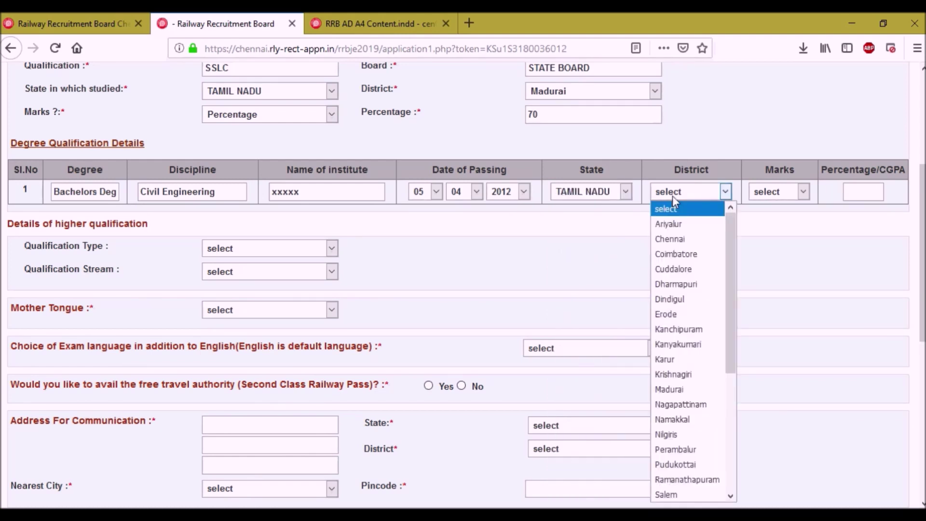
pyautogui.click(694, 239)
pyautogui.press('Tab')
pyautogui.press('c')
pyautogui.press('Tab')
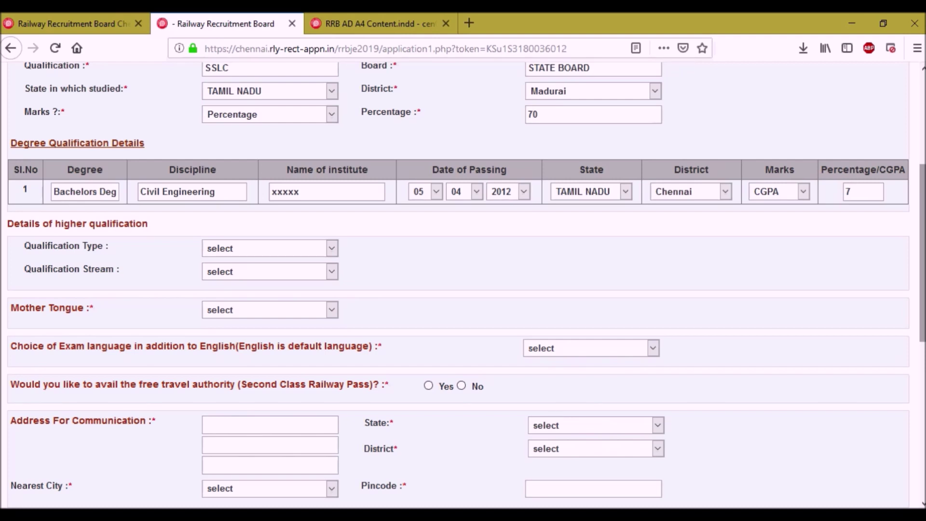
pyautogui.write('.2')
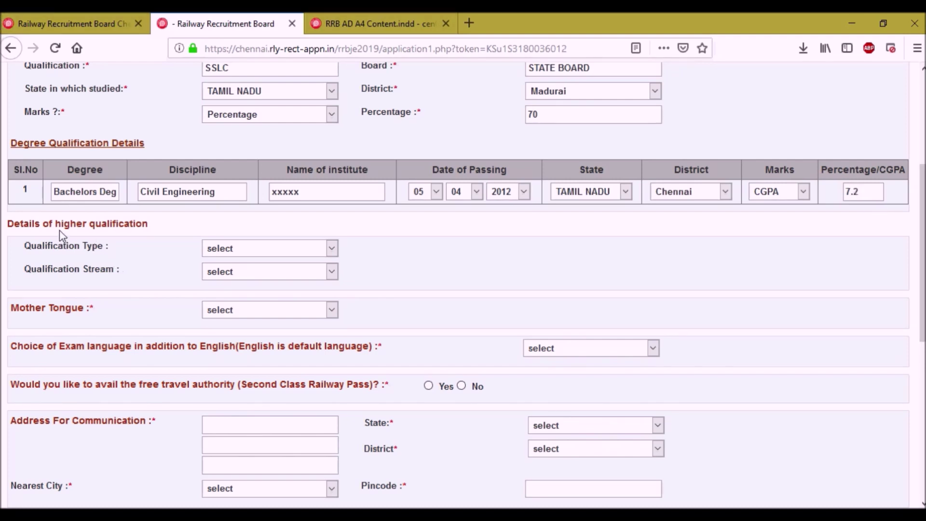
# Try Post Graduate as higher qualification type, then reset it to unselected.
pyautogui.click(249, 249)
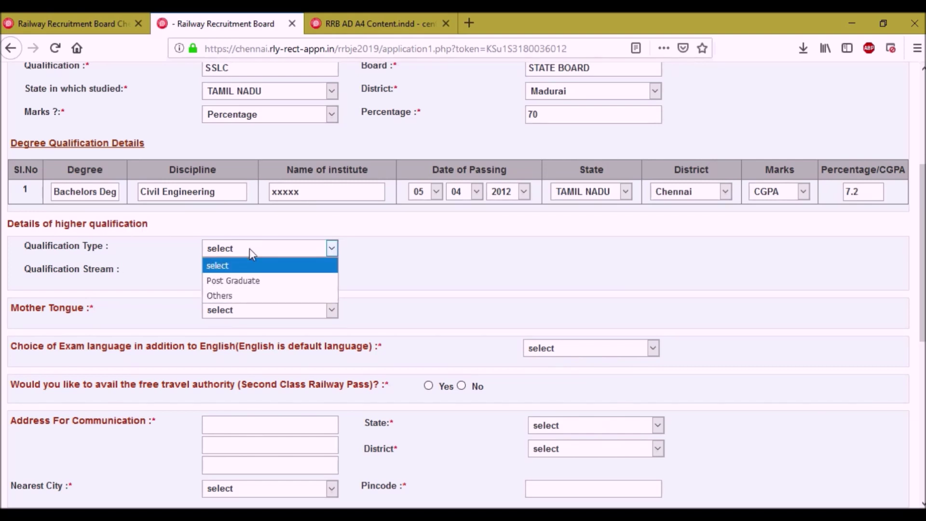
pyautogui.click(251, 281)
pyautogui.click(248, 275)
pyautogui.click(246, 271)
pyautogui.click(249, 249)
pyautogui.click(248, 266)
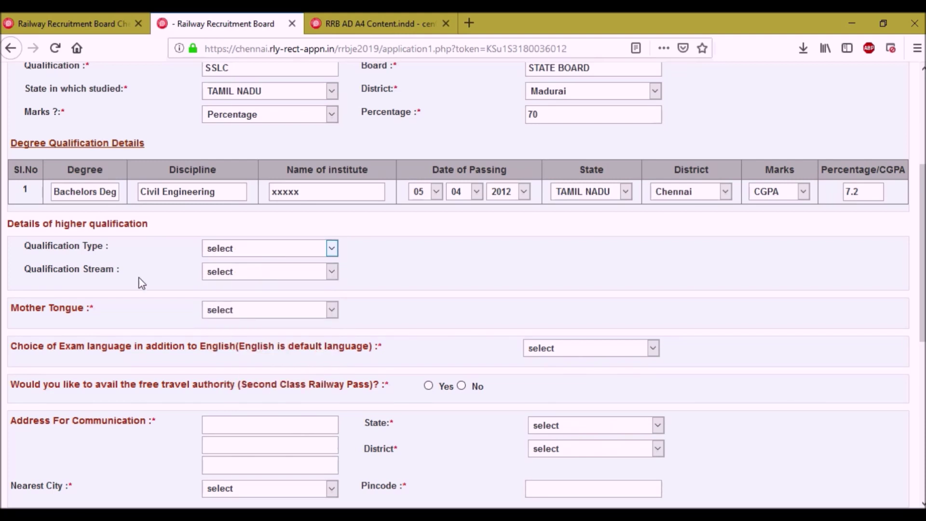
pyautogui.scroll(-3, 132, 326)
# Choose Tamil as the mother tongue.
pyautogui.click(236, 247)
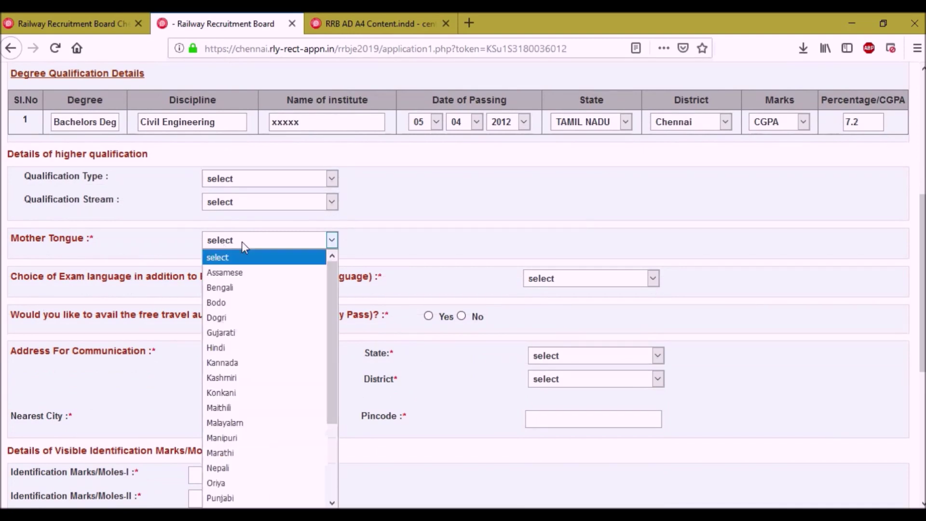
pyautogui.scroll(-2, 261, 470)
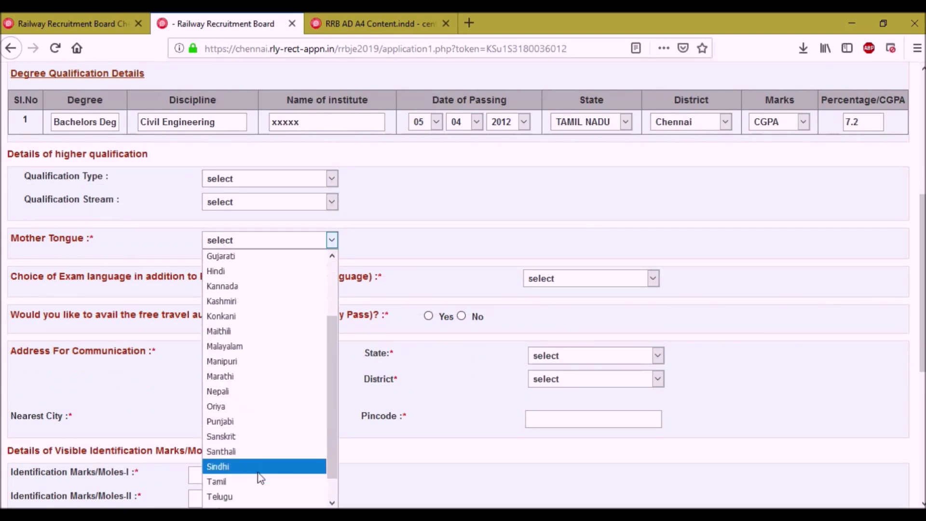
pyautogui.scroll(-1, 260, 473)
pyautogui.click(256, 454)
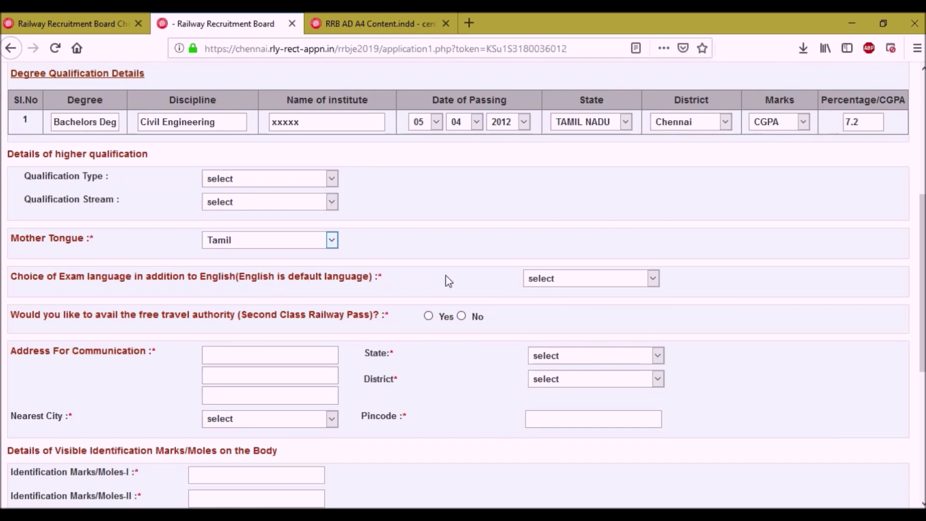
# Choose TAMIL as the additional exam language alongside English.
pyautogui.click(581, 281)
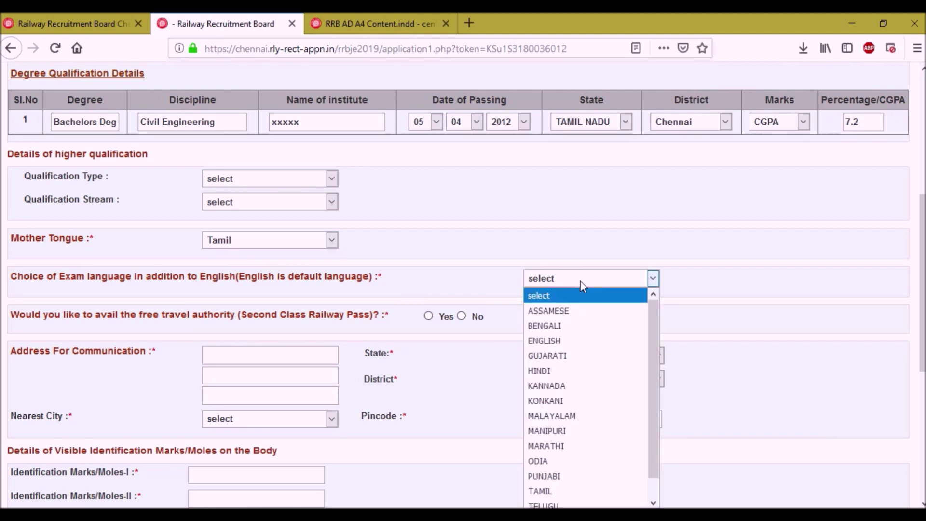
pyautogui.scroll(-1, 658, 437)
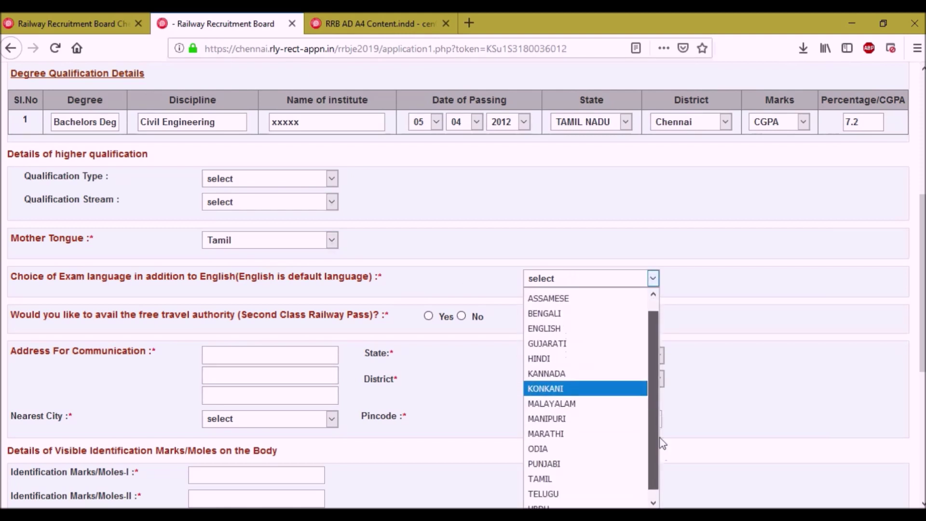
pyautogui.click(582, 473)
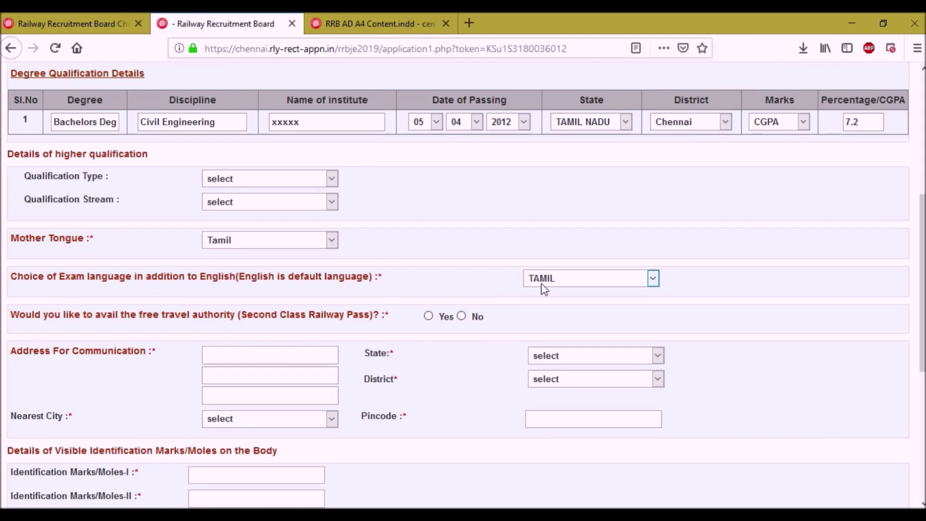
pyautogui.scroll(-3, 535, 280)
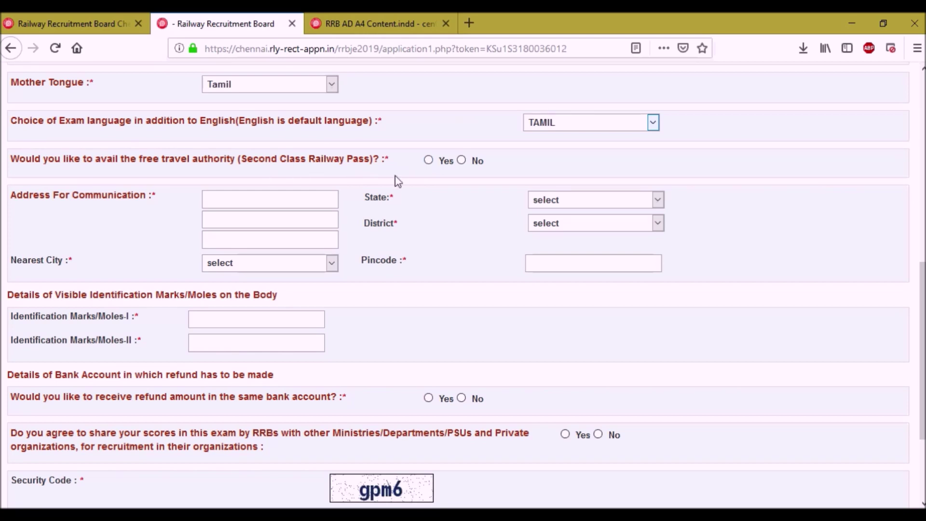
# Opt Yes for the free railway pass with certificate 123456 dated 03/04/2009.
pyautogui.click(429, 160)
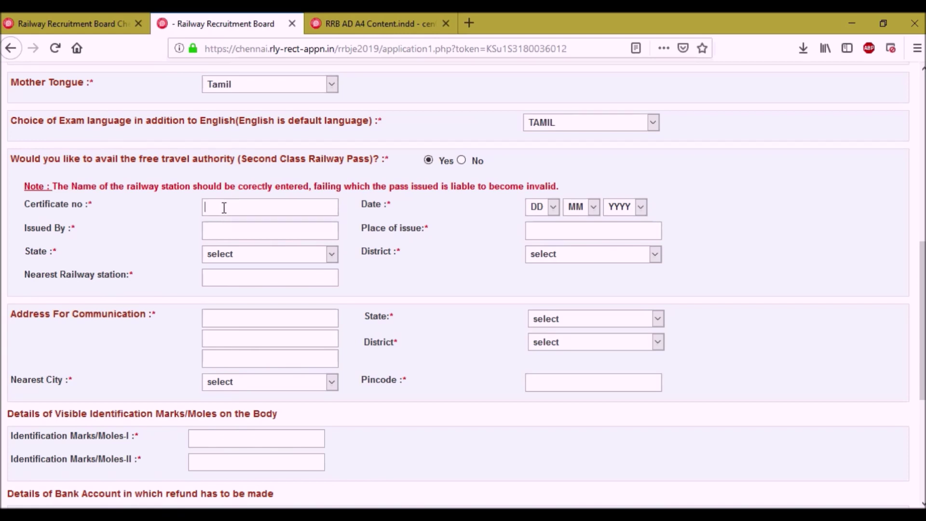
pyautogui.write('123456')
pyautogui.click(555, 207)
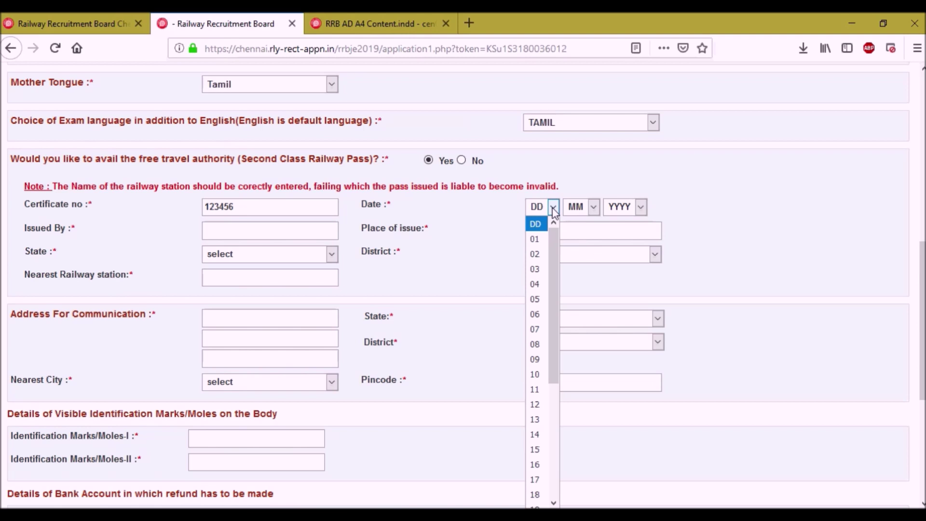
pyautogui.click(555, 213)
pyautogui.click(554, 212)
pyautogui.click(537, 268)
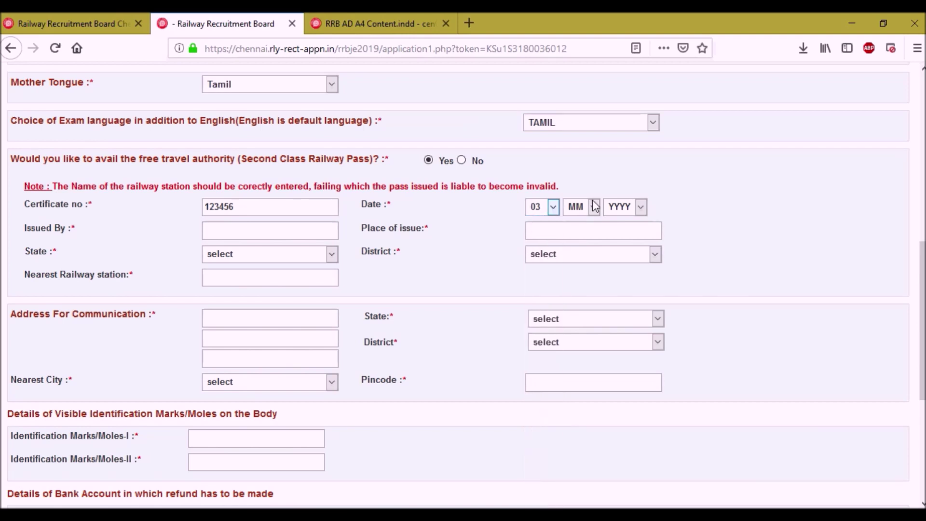
pyautogui.click(593, 206)
pyautogui.click(581, 285)
pyautogui.click(628, 212)
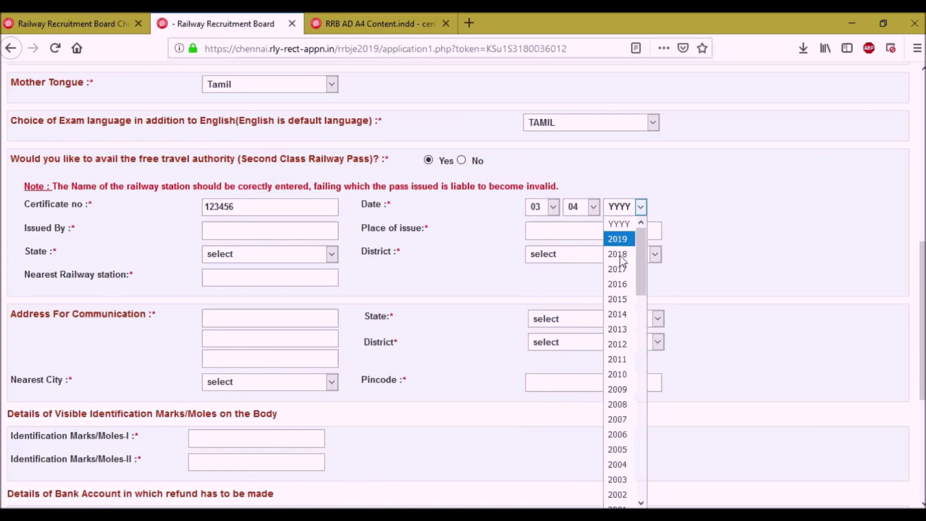
pyautogui.click(617, 386)
# Enter issuing authority 'tahsilda', place of issue 'yyy', state TAMIL NADU and district Madurai.
pyautogui.click(274, 227)
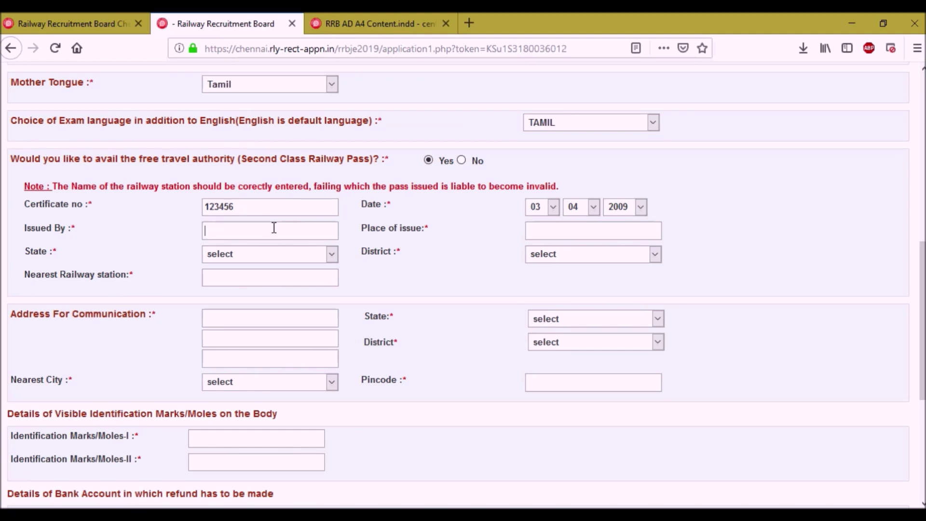
pyautogui.write('tahsilda')
pyautogui.click(541, 228)
pyautogui.write('yyy')
pyautogui.click(272, 253)
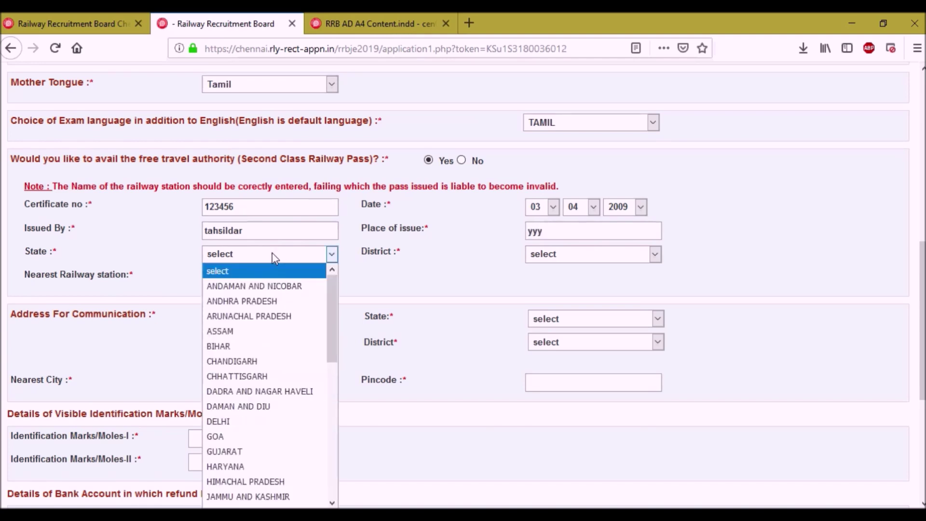
pyautogui.scroll(-4, 285, 457)
pyautogui.scroll(-3, 277, 470)
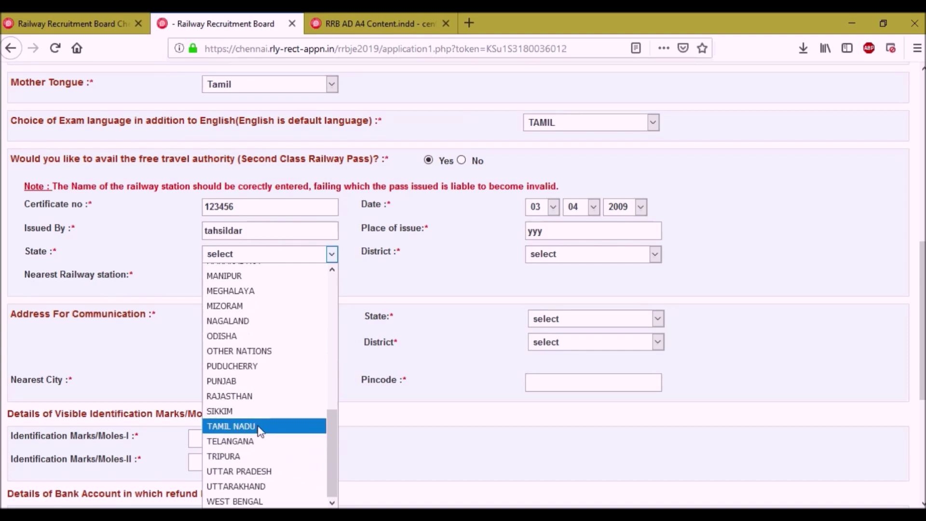
pyautogui.click(260, 425)
pyautogui.click(568, 255)
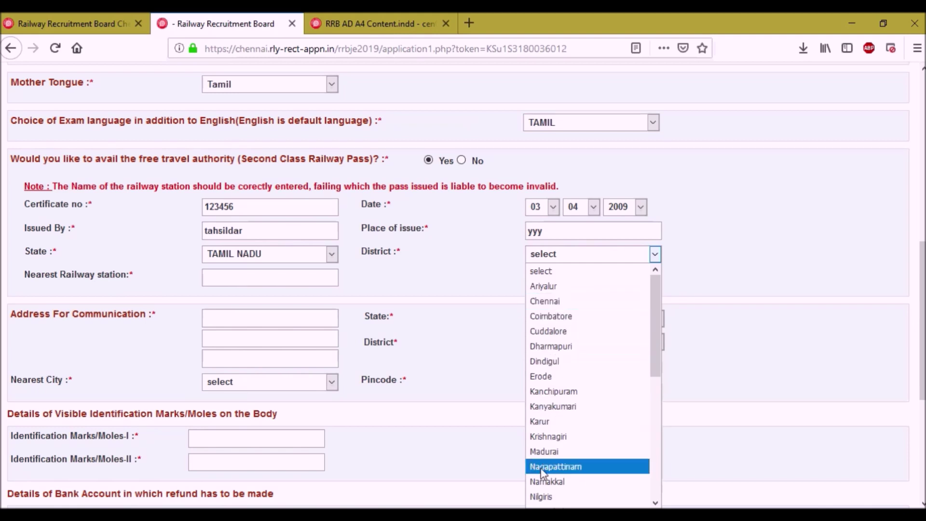
pyautogui.click(548, 451)
pyautogui.click(225, 284)
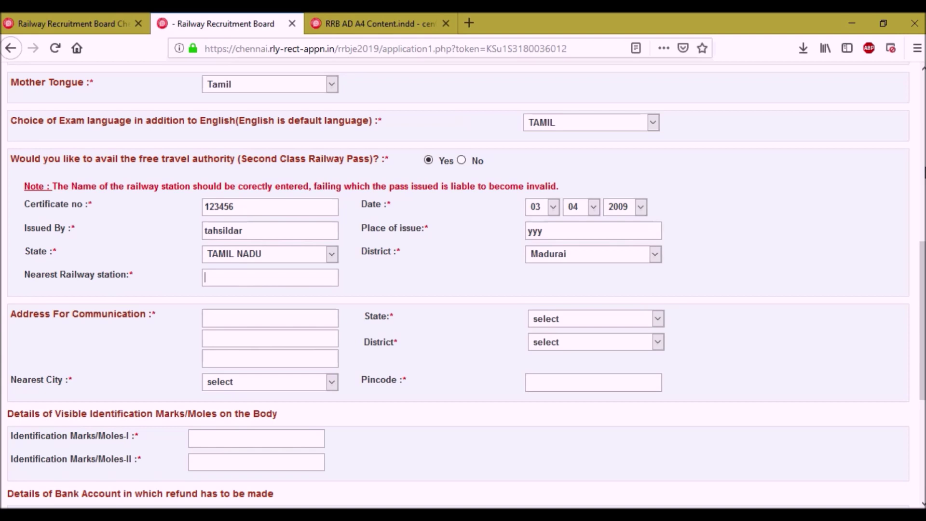
# Fill the nearest railway station and the two communication address lines with placeholder text.
pyautogui.click(246, 285)
pyautogui.write('xxx')
pyautogui.write('xxxx')
pyautogui.press('Tab')
pyautogui.write('yyy')
# Set the address state to TAMIL NADU, district and nearest city Perambalur, and pincode 600000.
pyautogui.click(563, 318)
pyautogui.scroll(-3, 578, 217)
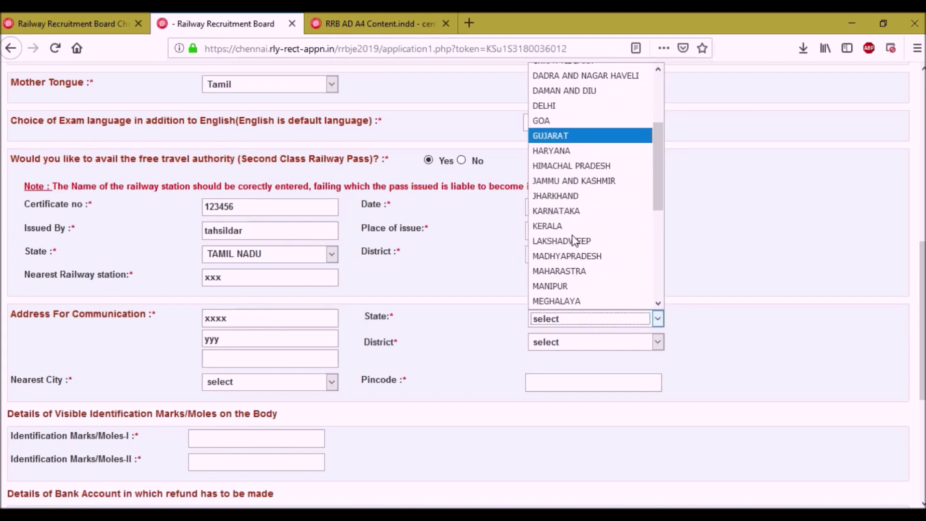
pyautogui.click(562, 299)
pyautogui.click(562, 342)
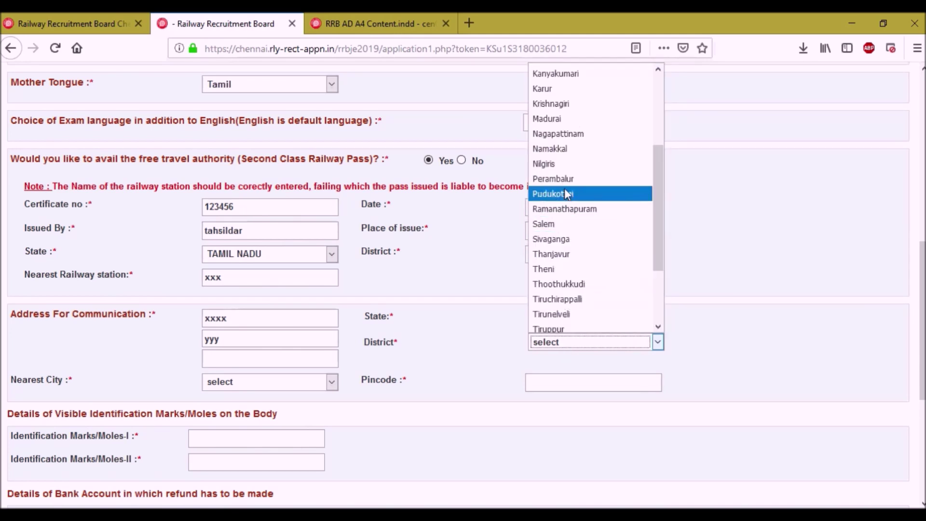
pyautogui.click(559, 179)
pyautogui.click(242, 384)
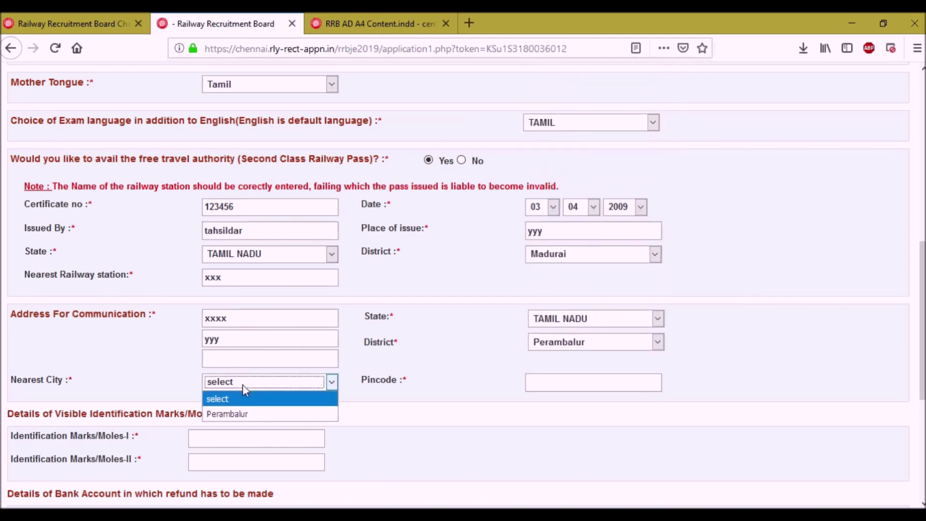
pyautogui.click(243, 413)
pyautogui.click(583, 386)
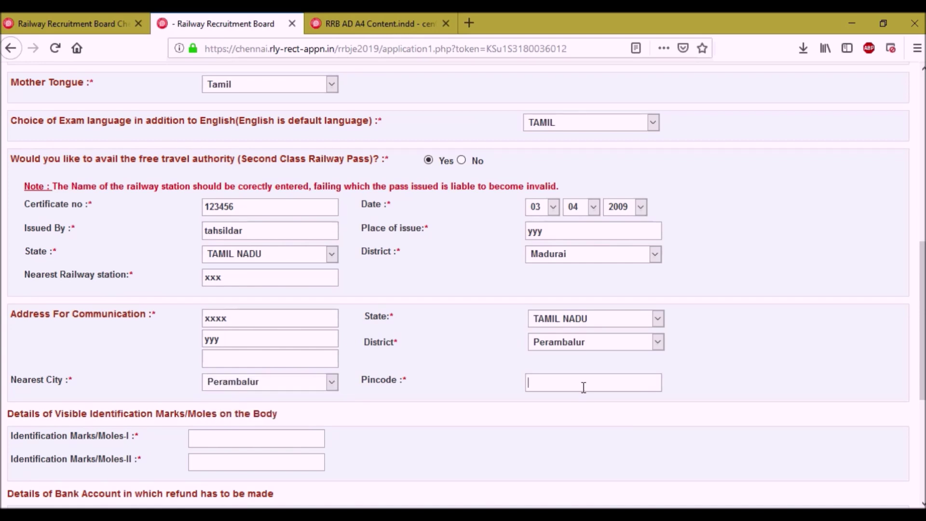
pyautogui.write('600000')
pyautogui.scroll(-1, 365, 393)
pyautogui.scroll(-4, 365, 393)
pyautogui.click(77, 181)
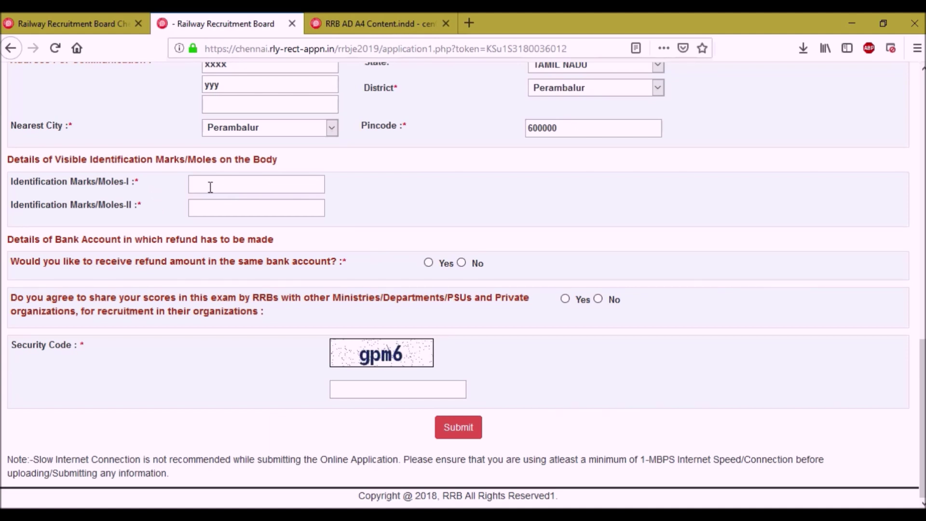
# Fill both identification marks and answer Yes to refunds to the same bank account.
pyautogui.write('xxx')
pyautogui.press('Tab')
pyautogui.write('tyyy')
pyautogui.click(428, 262)
pyautogui.click(462, 262)
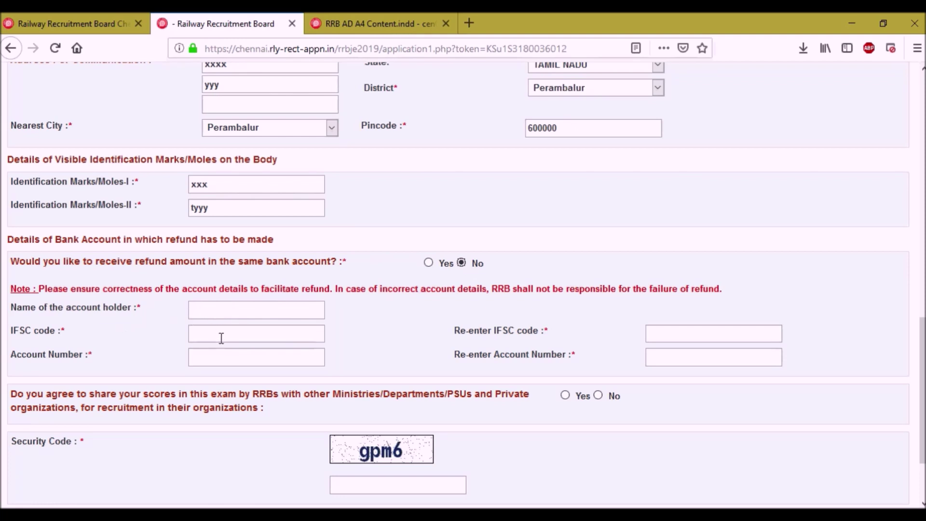
pyautogui.click(428, 263)
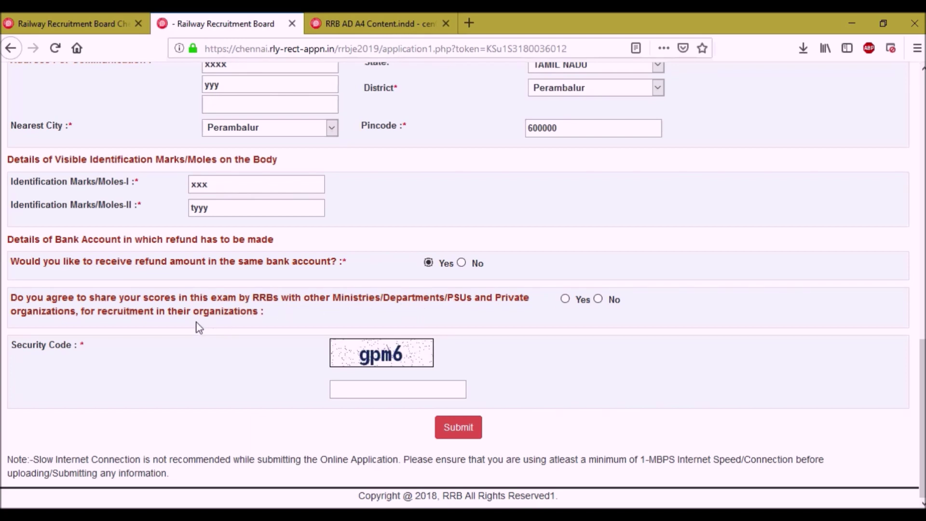
# Decline score sharing with other organisations, enter the security code, and submit the additional details.
pyautogui.click(564, 300)
pyautogui.click(598, 300)
pyautogui.click(405, 390)
pyautogui.write('gpm6')
pyautogui.click(457, 426)
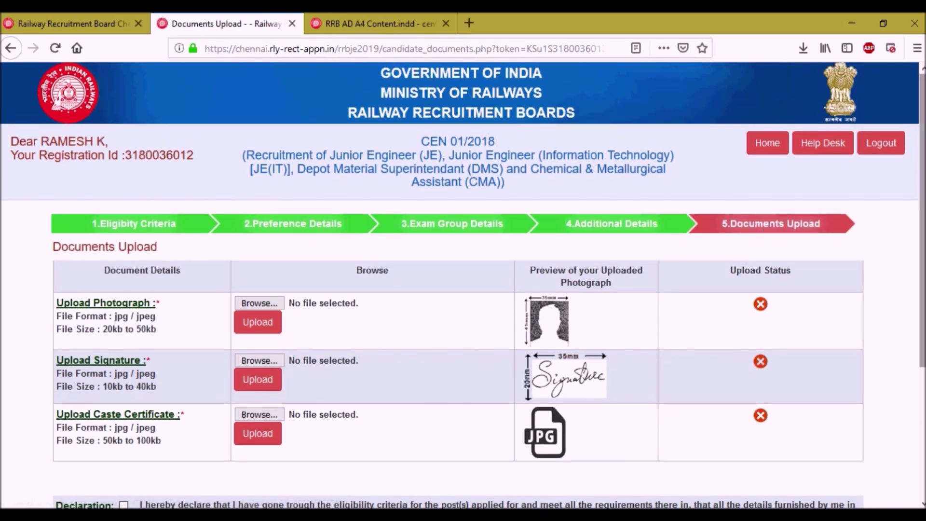
# Scroll down the Documents Upload page, then switch to the RRB Chennai CEN 03/2018 announcements tab.
pyautogui.scroll(-3, 923, 212)
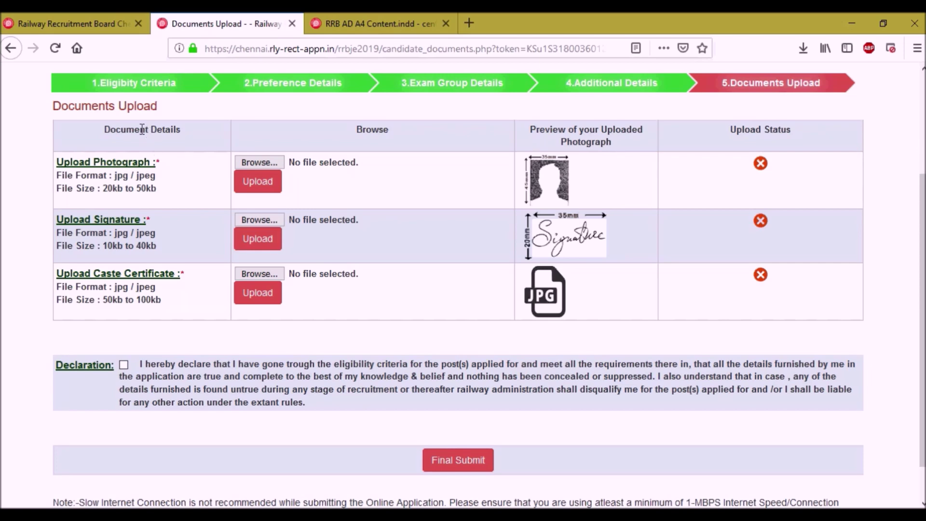
pyautogui.click(88, 17)
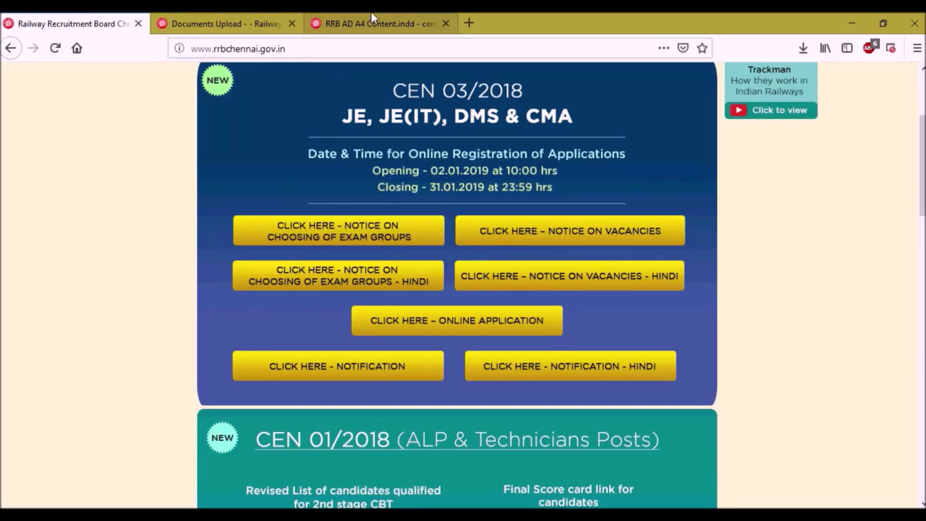
# Scroll the CEN 03/2018 notification PDF to page 15's photograph and signature specifications, briefly rechecking the upload form.
pyautogui.click(371, 17)
pyautogui.scroll(-10, 477, 256)
pyautogui.scroll(-20, 477, 256)
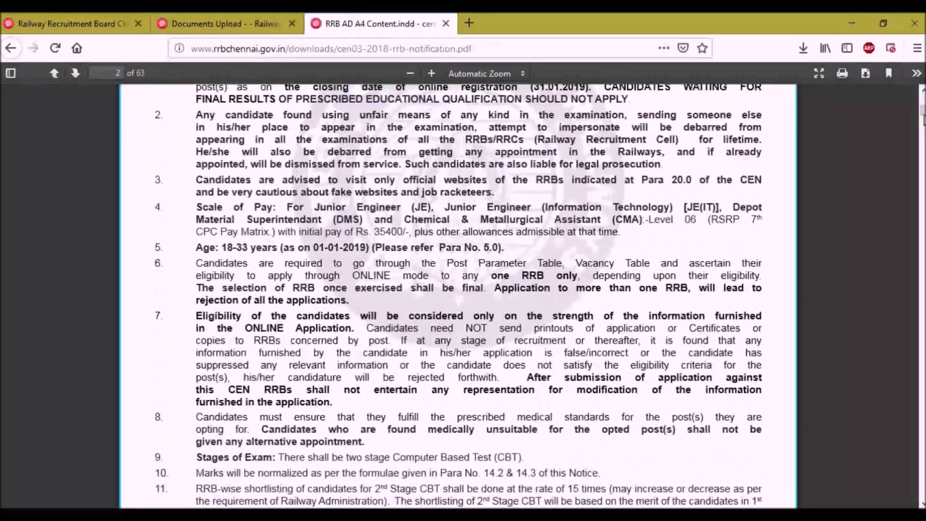
pyautogui.scroll(-15, 458, 296)
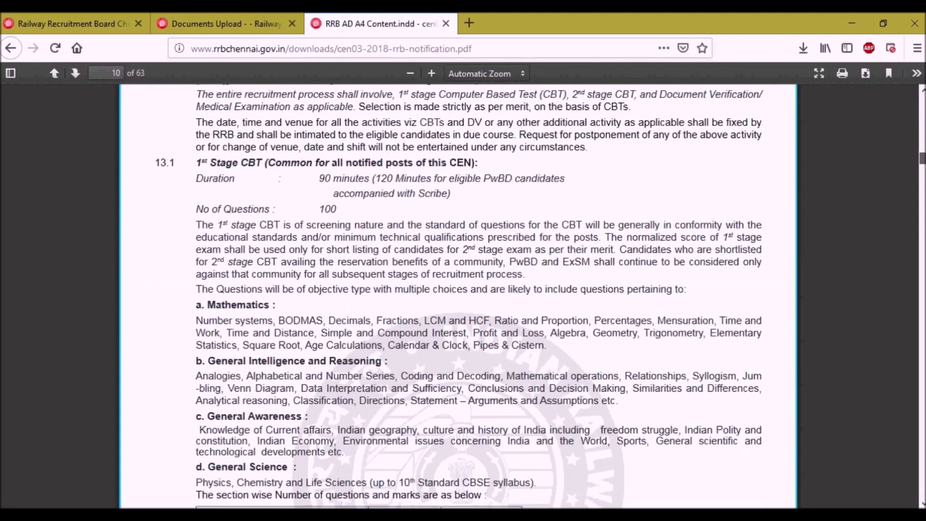
pyautogui.scroll(-15, 524, 244)
pyautogui.scroll(-15, 522, 324)
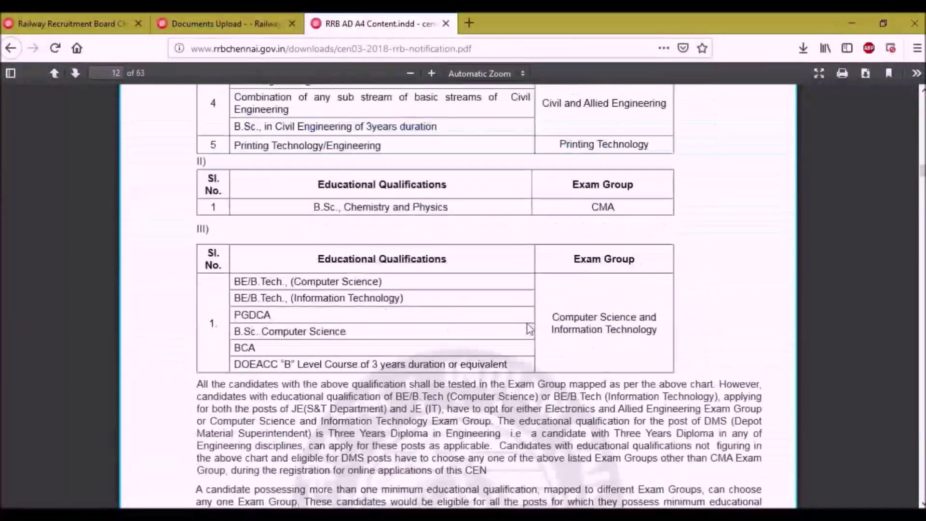
pyautogui.scroll(-10, 530, 329)
pyautogui.scroll(-15, 383, 264)
pyautogui.scroll(-13, 386, 261)
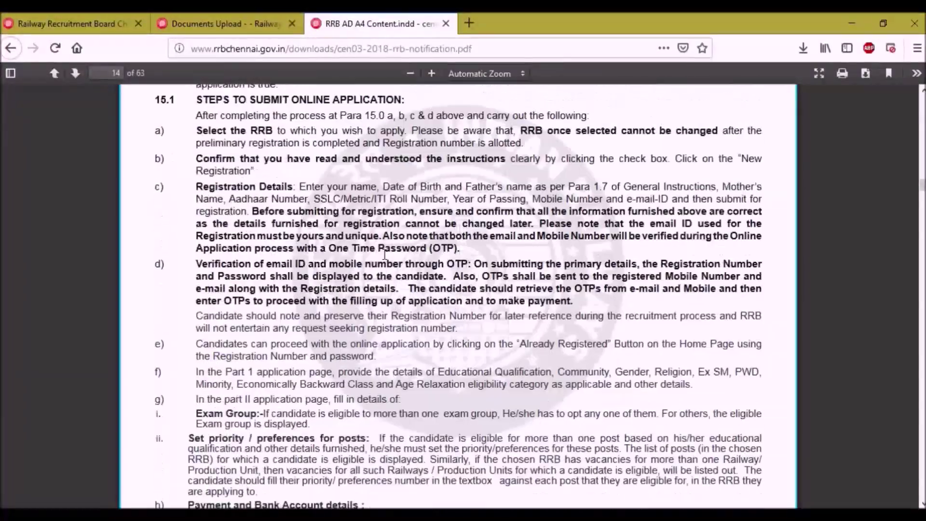
pyautogui.scroll(-15, 384, 255)
pyautogui.scroll(-4, 384, 257)
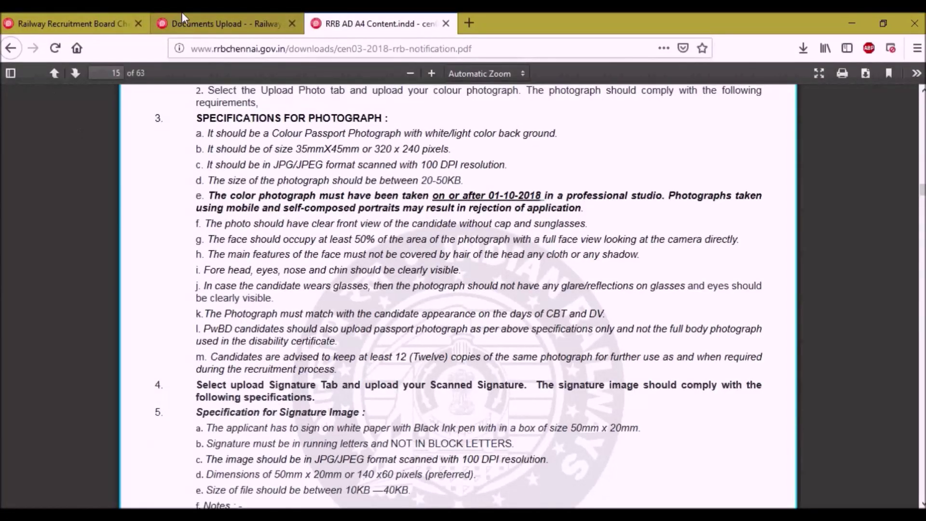
pyautogui.click(190, 17)
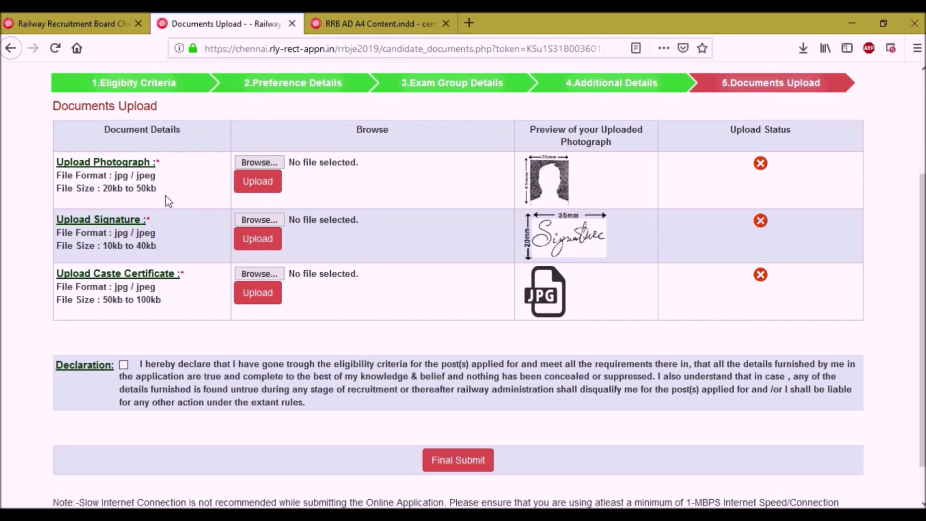
pyautogui.click(355, 23)
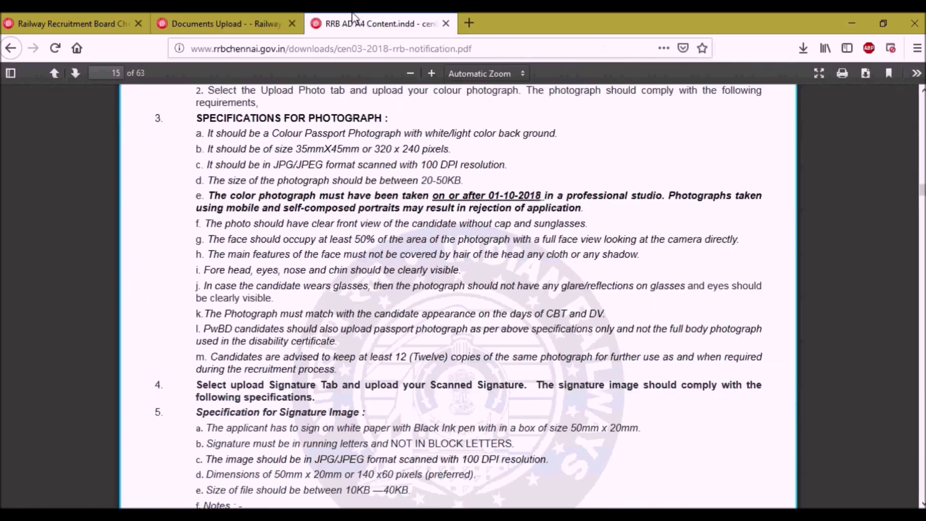